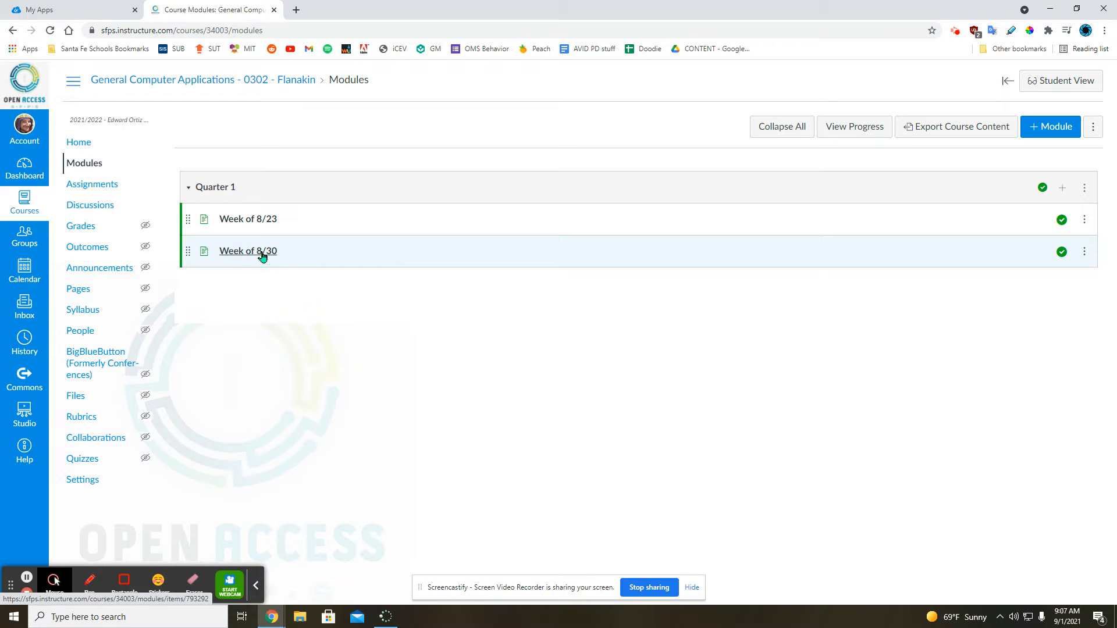
Open the Week of 8/30 module page and review the Monday and Tuesday assignment instructions
{"action": "left_click", "coordinate": [259, 256]}
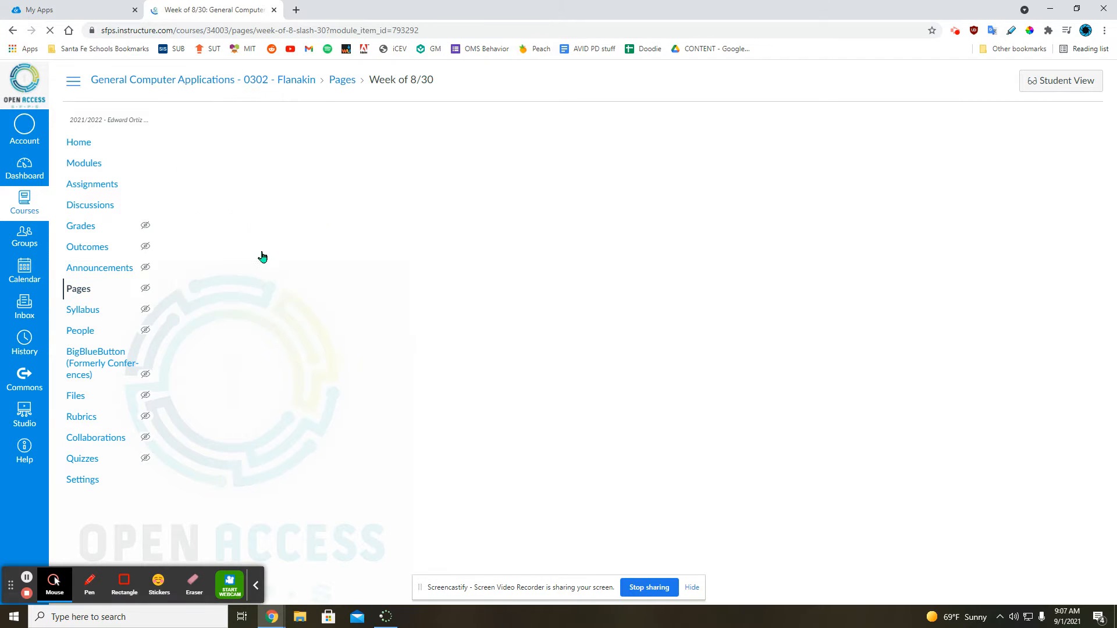
{"action": "left_click_drag", "start_coordinate": [211, 287], "coordinate": [197, 287]}
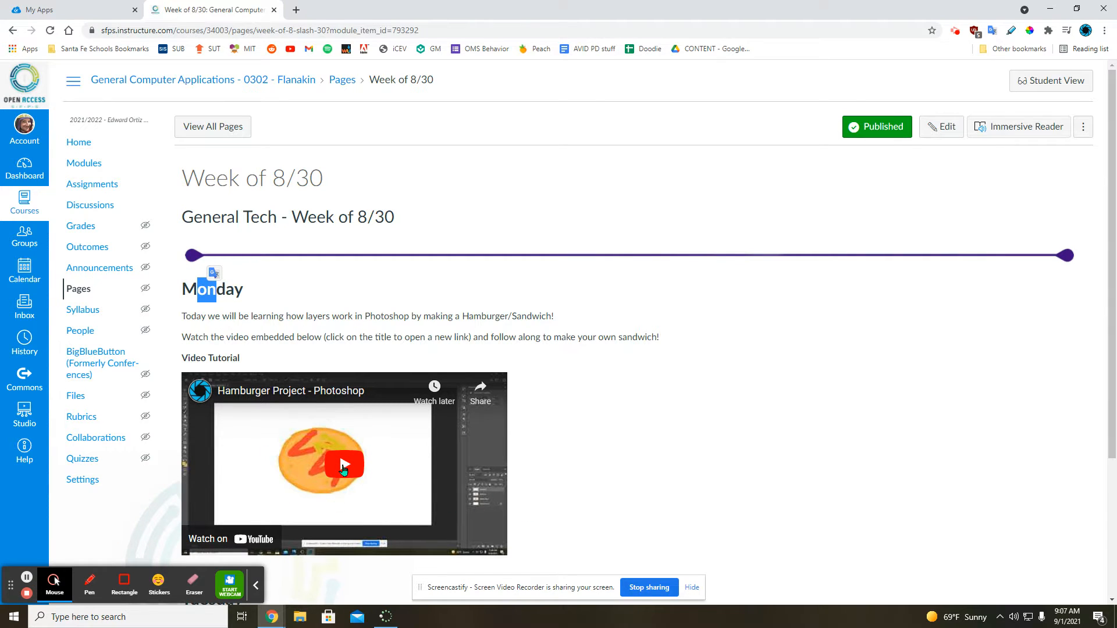
{"action": "left_click", "coordinate": [389, 337]}
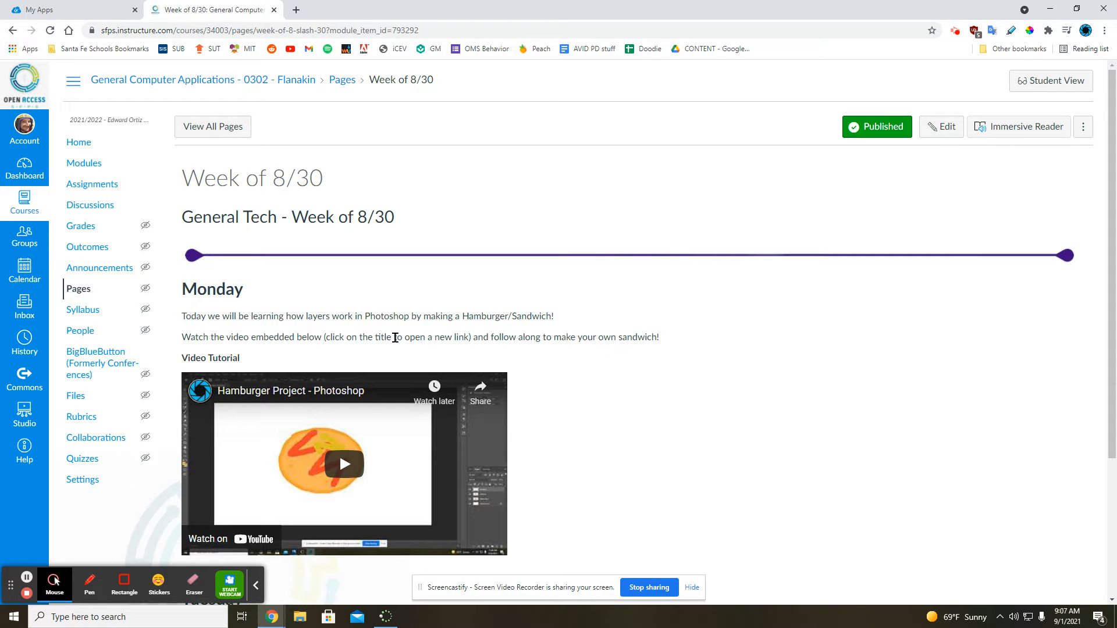
{"action": "scroll", "coordinate": [396, 337], "scroll_direction": "down", "scroll_amount": 3}
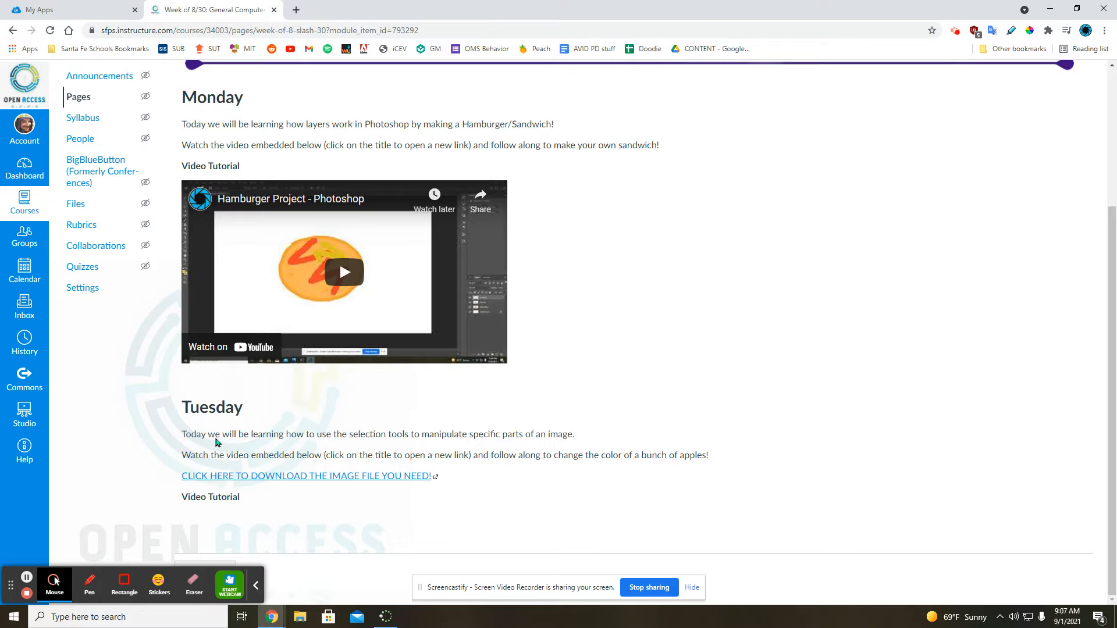
{"action": "left_click_drag", "start_coordinate": [191, 406], "coordinate": [244, 407]}
{"action": "left_click", "coordinate": [195, 409]}
{"action": "left_click_drag", "start_coordinate": [182, 434], "coordinate": [578, 437]}
{"action": "left_click_drag", "start_coordinate": [191, 455], "coordinate": [336, 453]}
{"action": "left_click", "coordinate": [389, 453]}
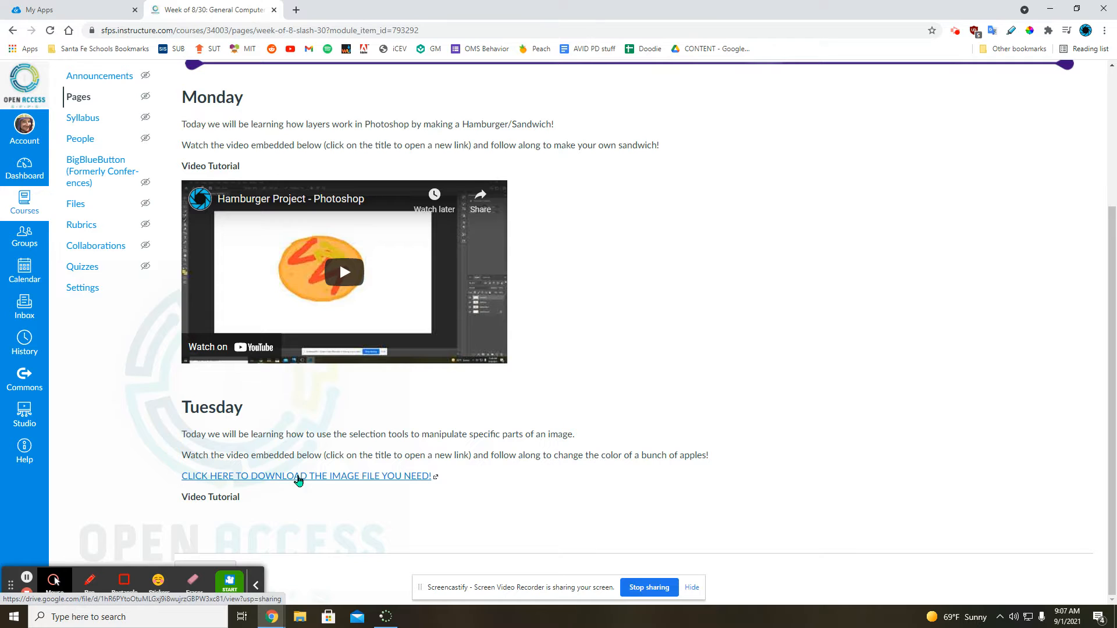
Download apple.jpg from the image file link in the Tuesday section and dismiss the download notice
{"action": "left_click", "coordinate": [242, 476]}
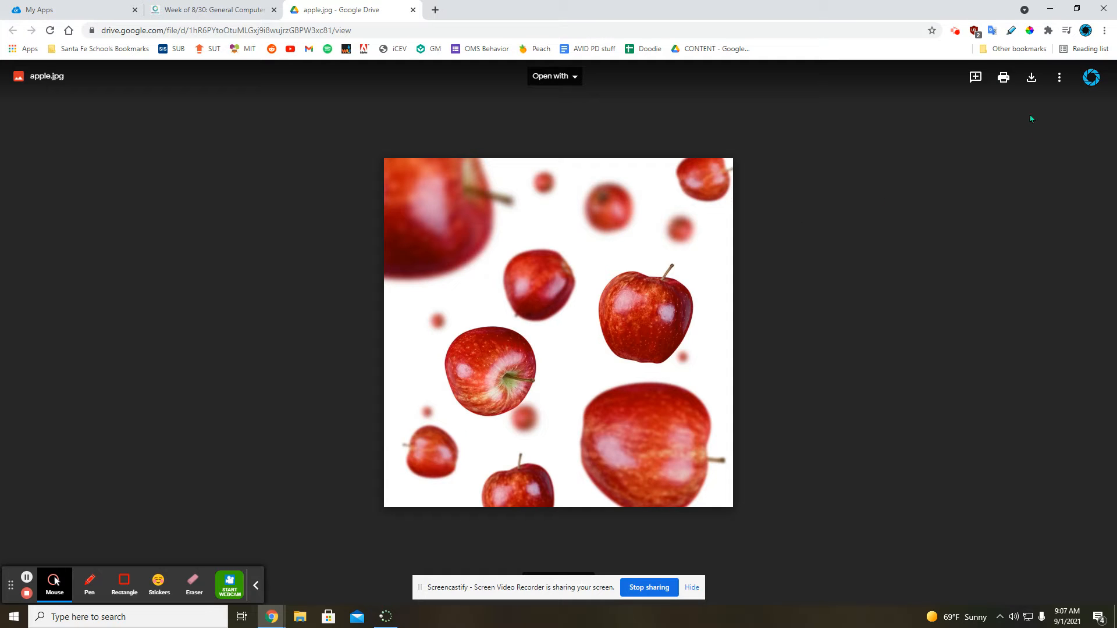
{"action": "left_click", "coordinate": [1038, 85]}
{"action": "left_click", "coordinate": [1039, 85]}
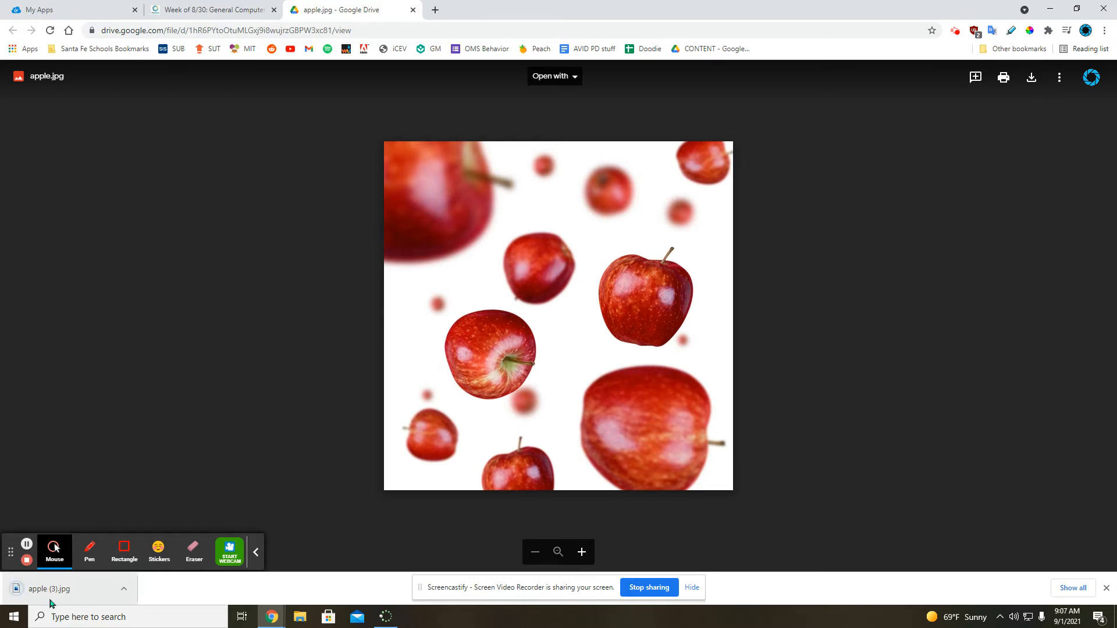
{"action": "left_click", "coordinate": [1106, 591]}
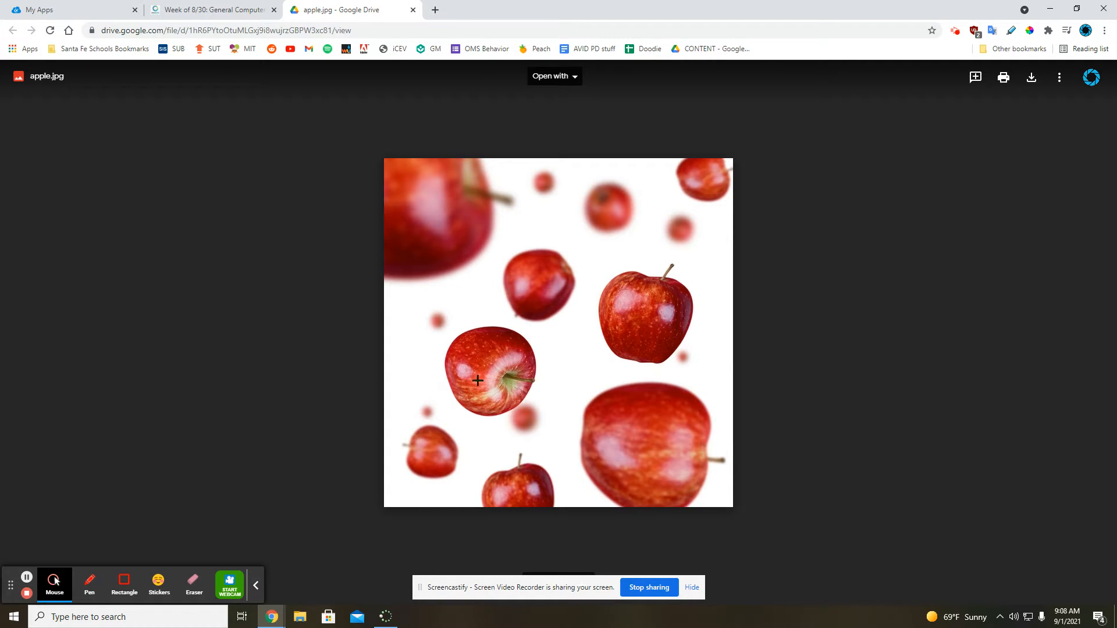
Launch Adobe Photoshop CC 2019
{"action": "left_click", "coordinate": [14, 620]}
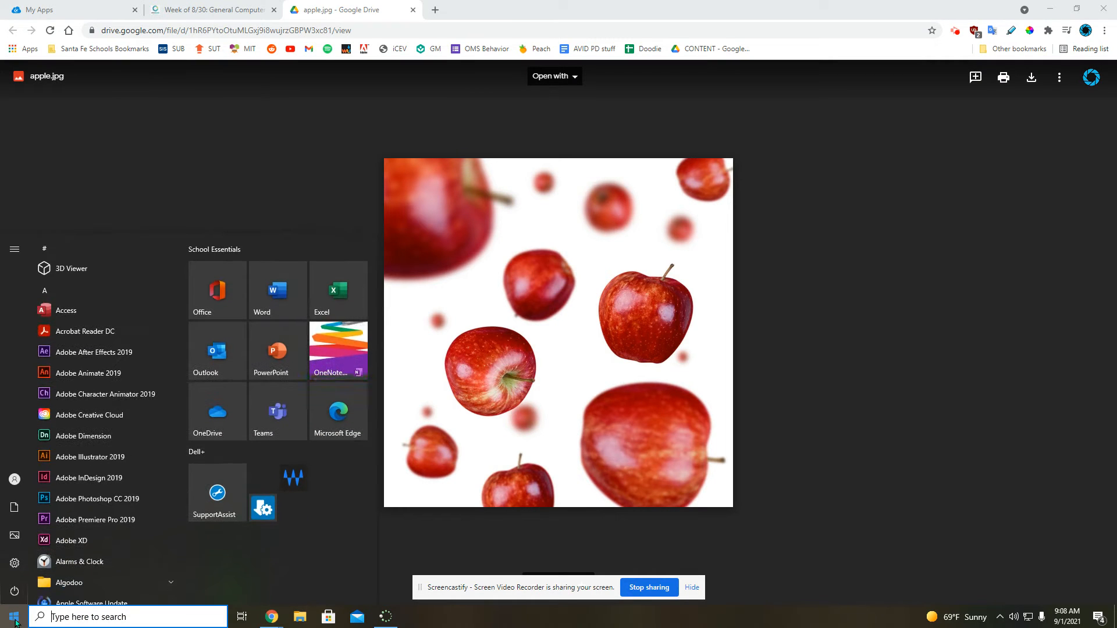
{"action": "mouse_move", "coordinate": [33, 506]}
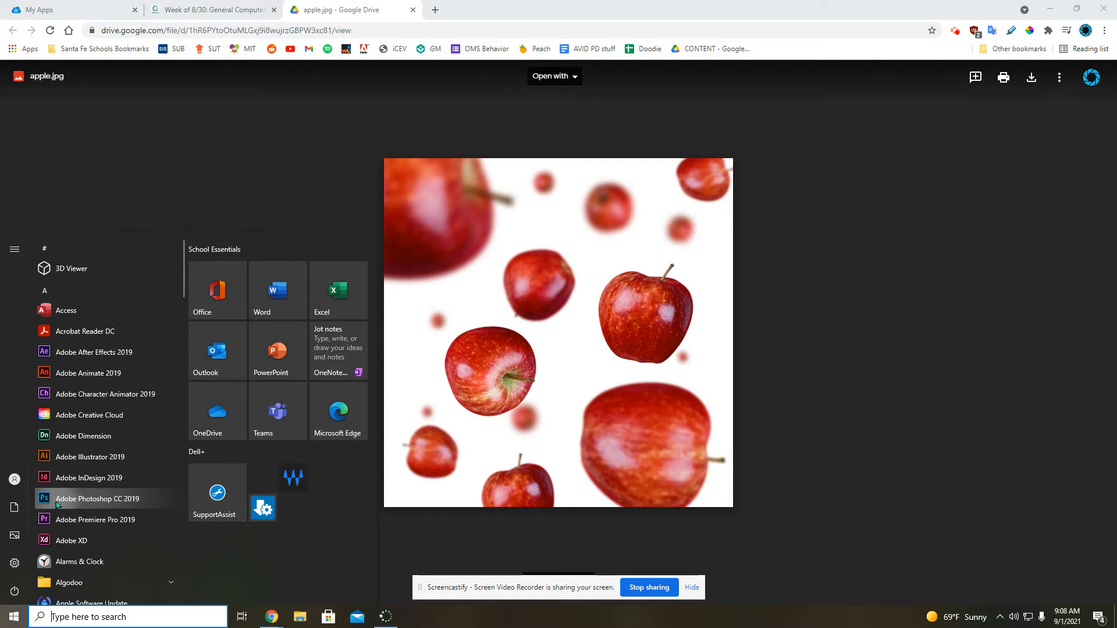
{"action": "left_click", "coordinate": [123, 501]}
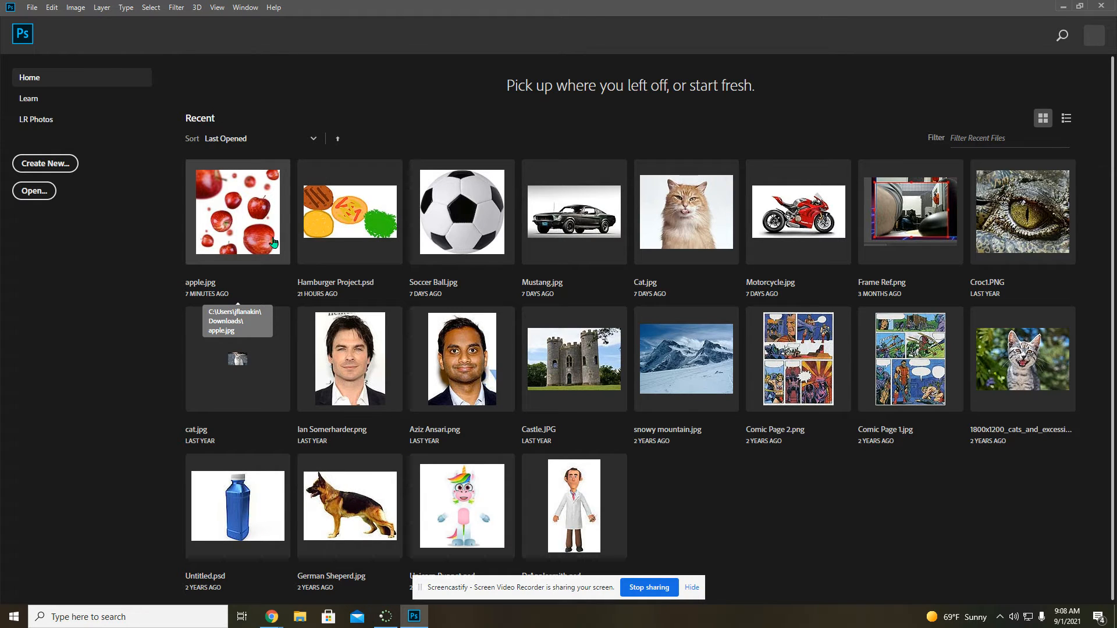
Open the original apple JPG image, without a copy number, from the Downloads folder
{"action": "left_click", "coordinate": [40, 193]}
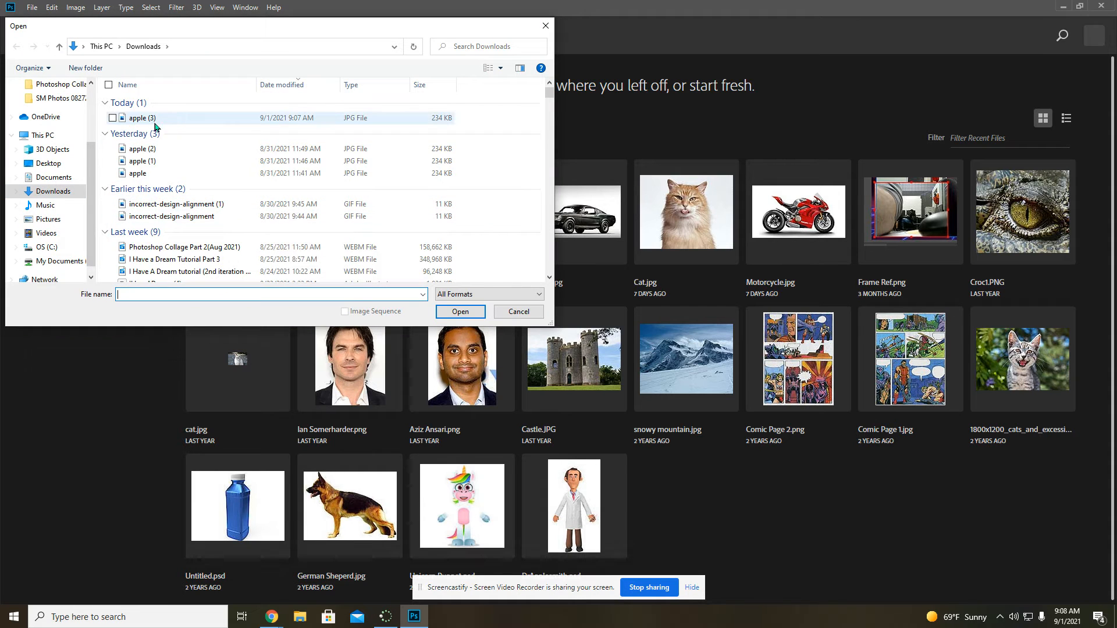
{"action": "left_click", "coordinate": [62, 192]}
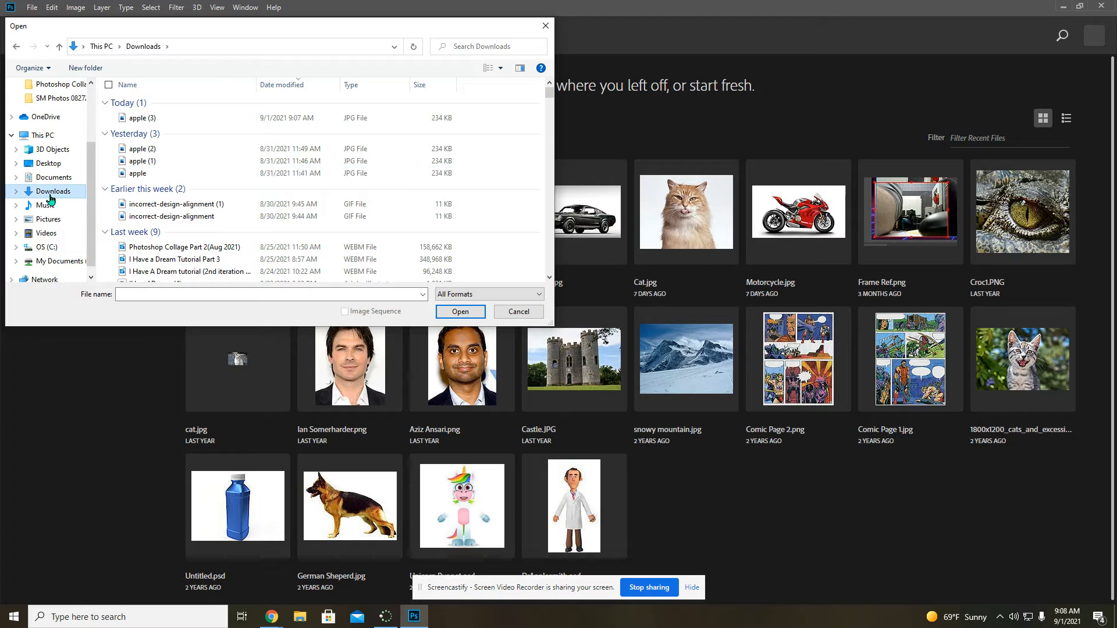
{"action": "left_click", "coordinate": [53, 178]}
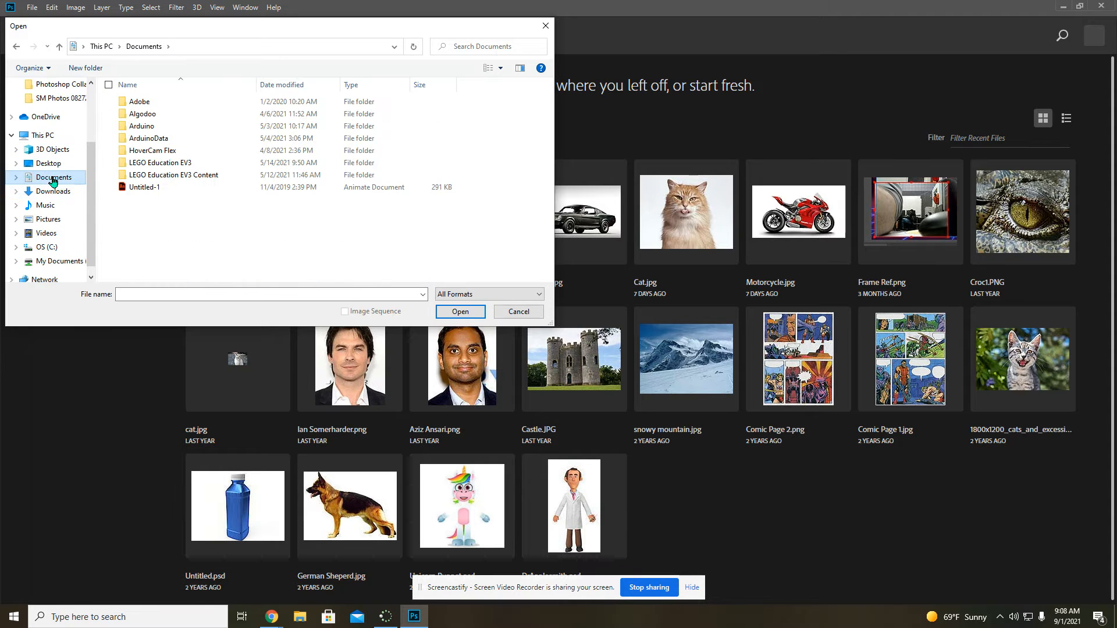
{"action": "left_click", "coordinate": [50, 165]}
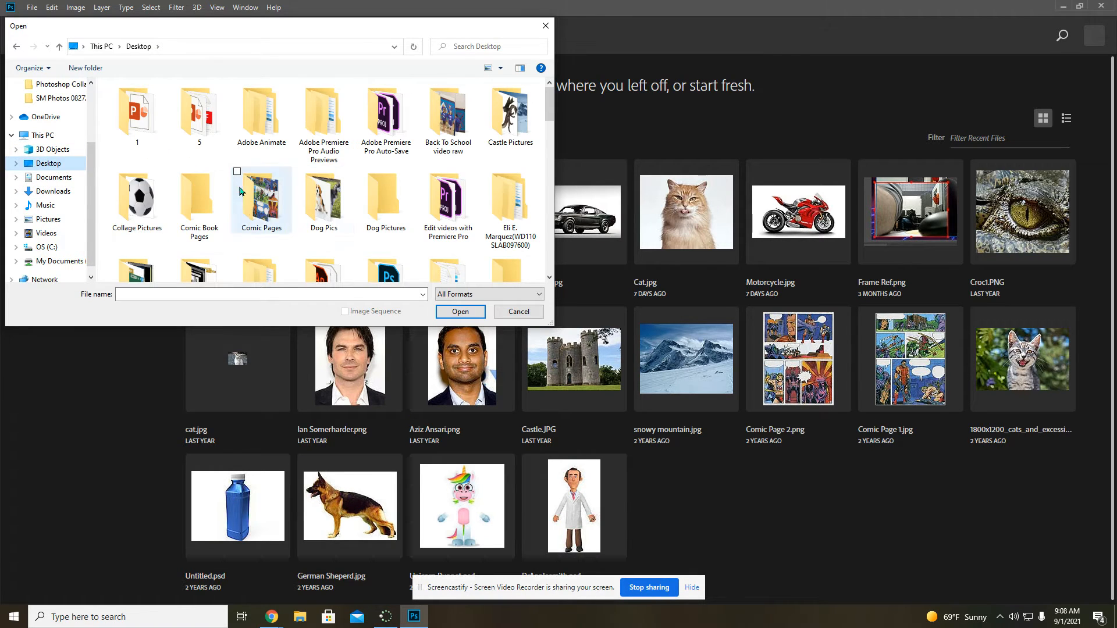
{"action": "left_click", "coordinate": [53, 192]}
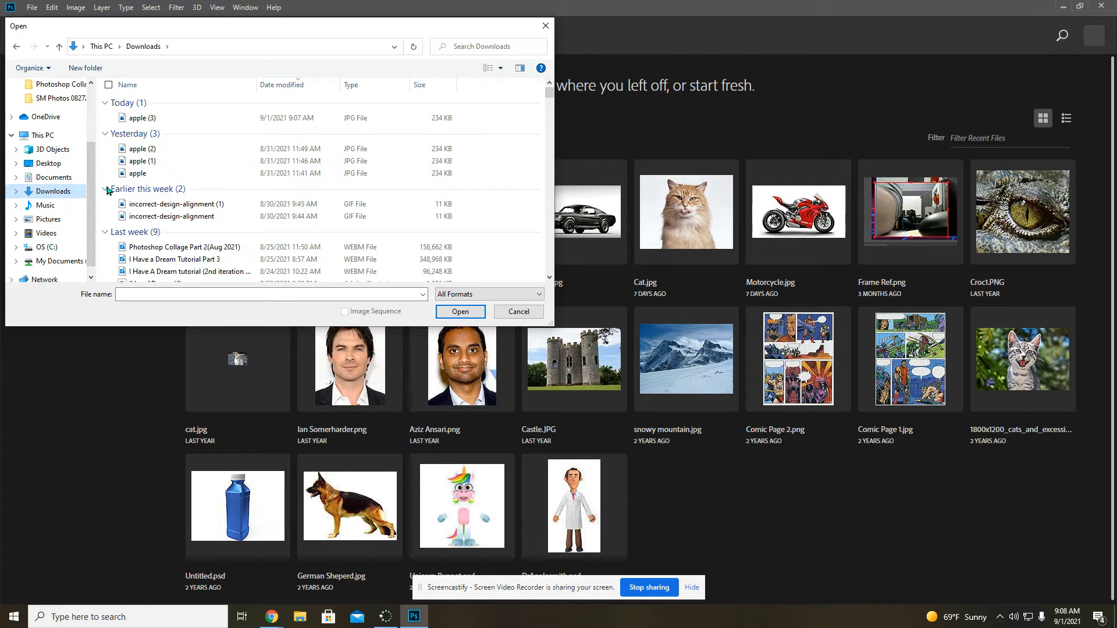
{"action": "left_click", "coordinate": [138, 174]}
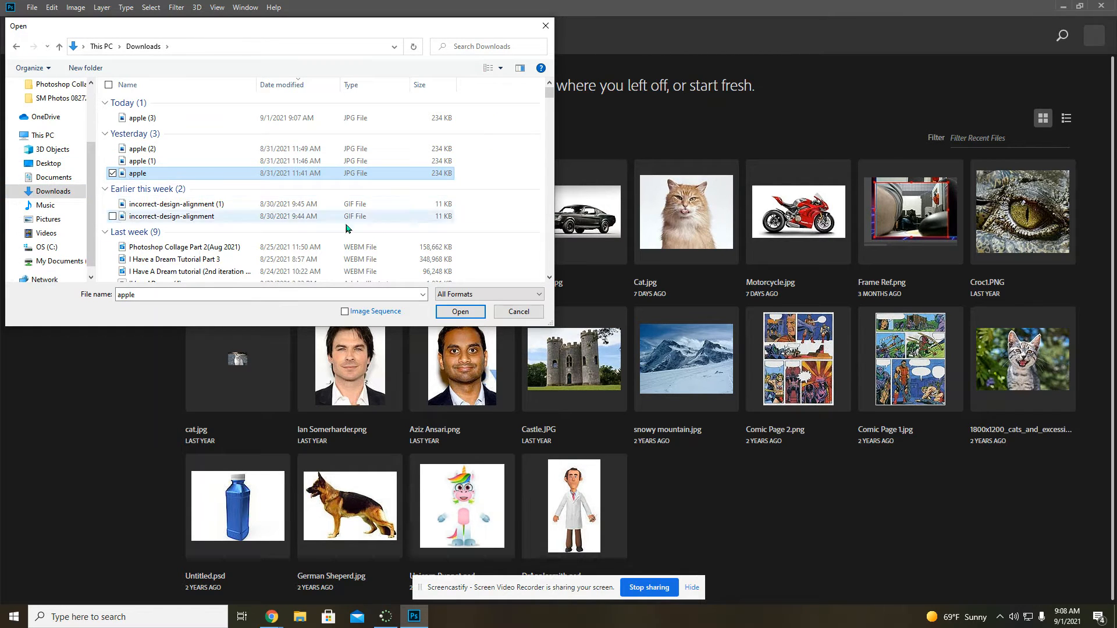
{"action": "left_click", "coordinate": [460, 311]}
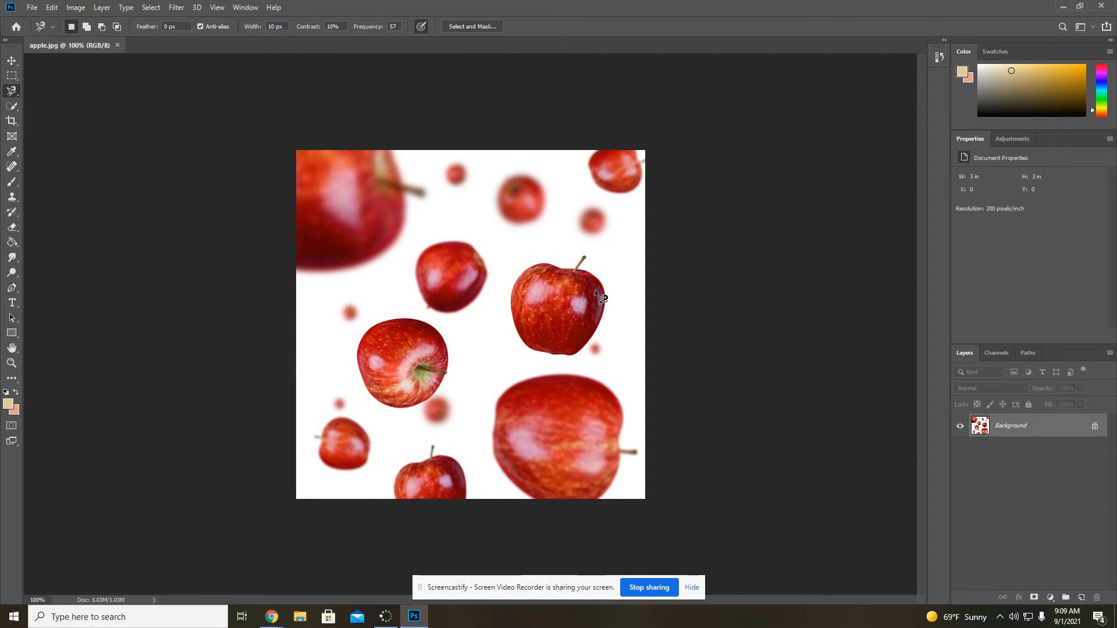
Fit the apple image on screen and reset the Essentials workspace
{"action": "left_click", "coordinate": [216, 8]}
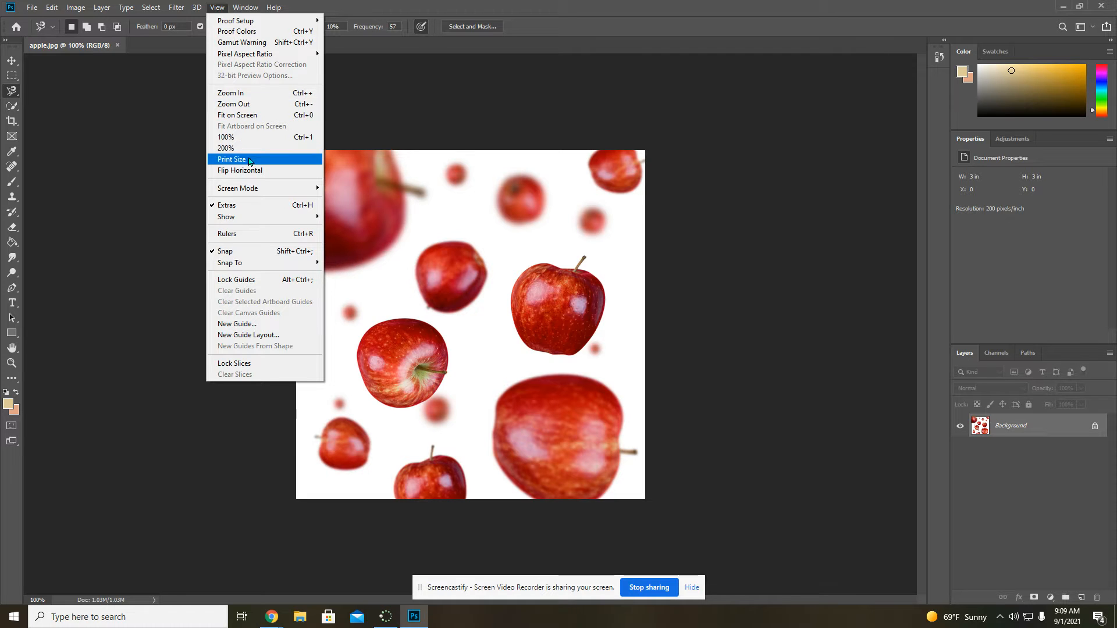
{"action": "left_click", "coordinate": [248, 114]}
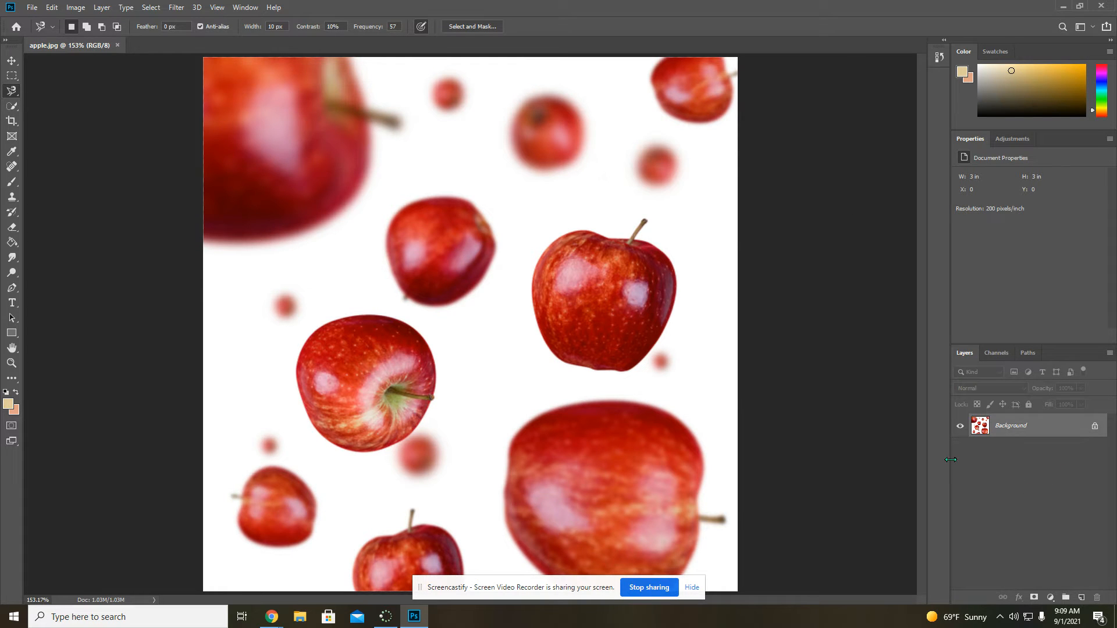
{"action": "left_click", "coordinate": [246, 8]}
{"action": "mouse_move", "coordinate": [250, 32]}
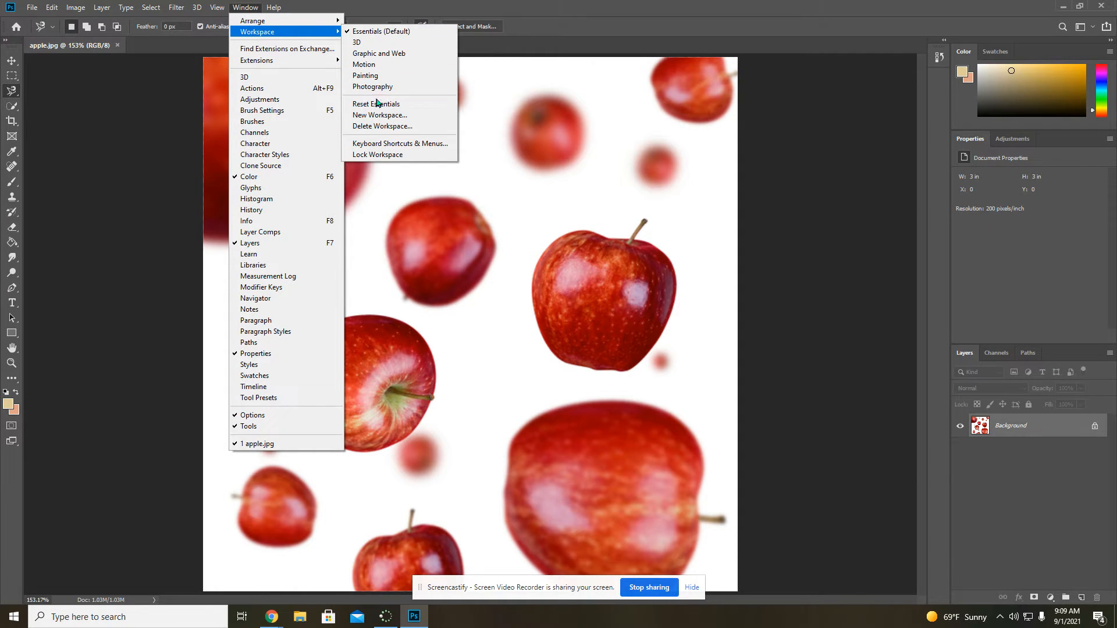
{"action": "left_click", "coordinate": [423, 107]}
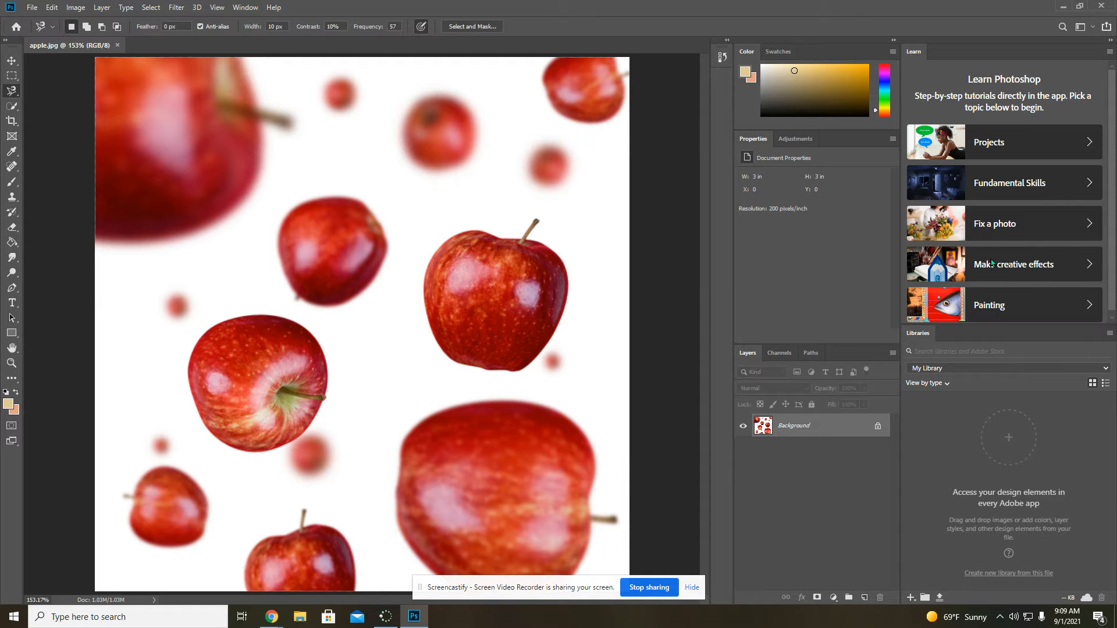
Close the Learn and Libraries panels to enlarge the working area
{"action": "right_click", "coordinate": [917, 53]}
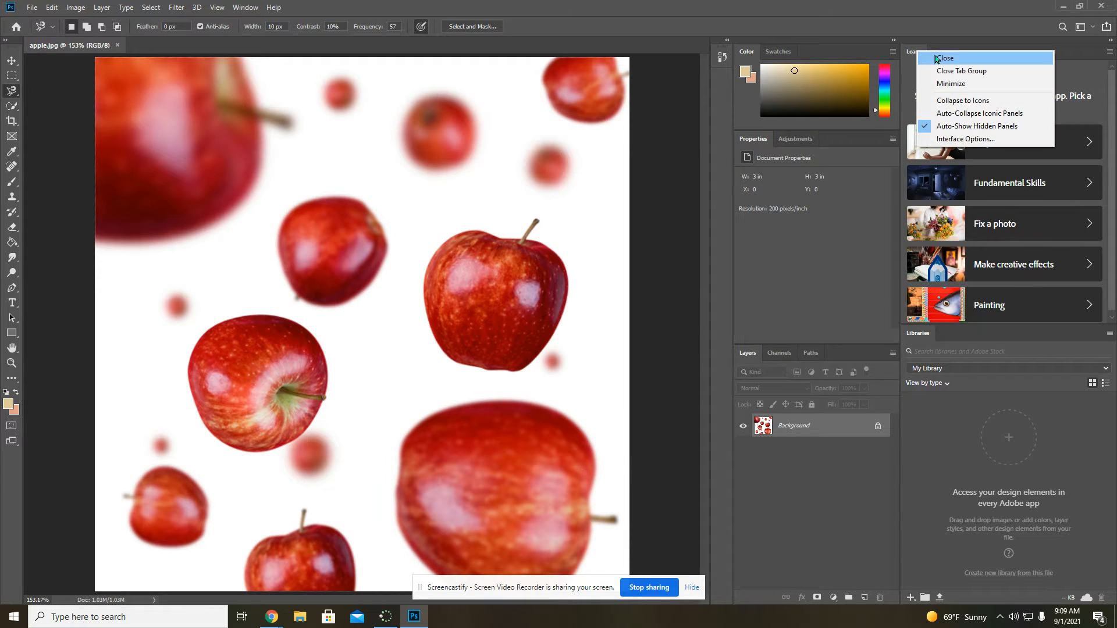
{"action": "left_click", "coordinate": [928, 54]}
{"action": "right_click", "coordinate": [920, 51]}
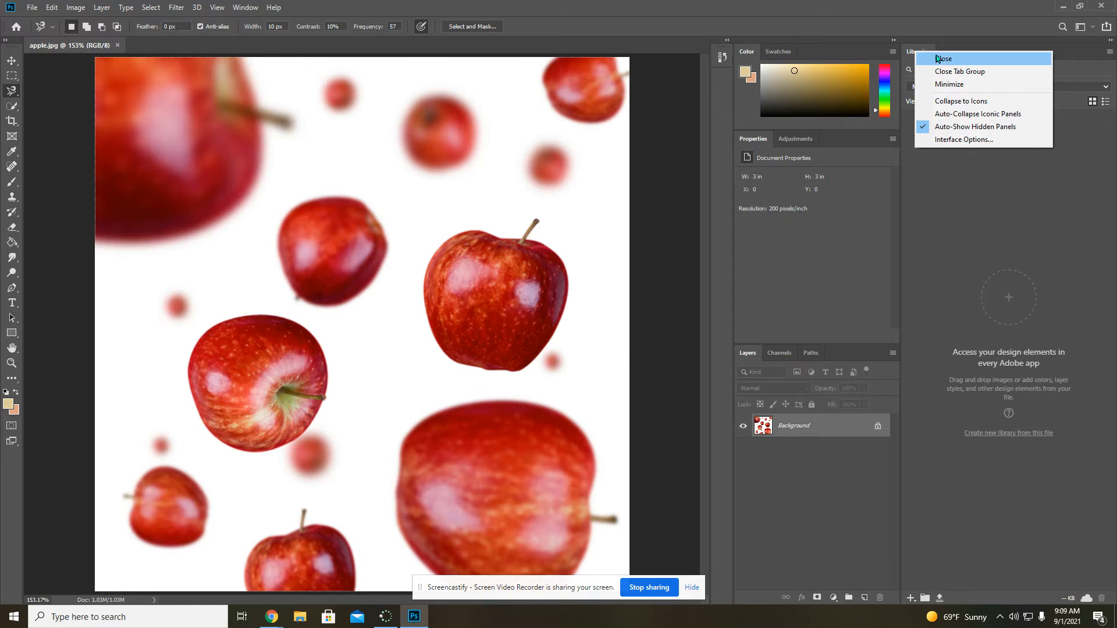
{"action": "left_click", "coordinate": [938, 53]}
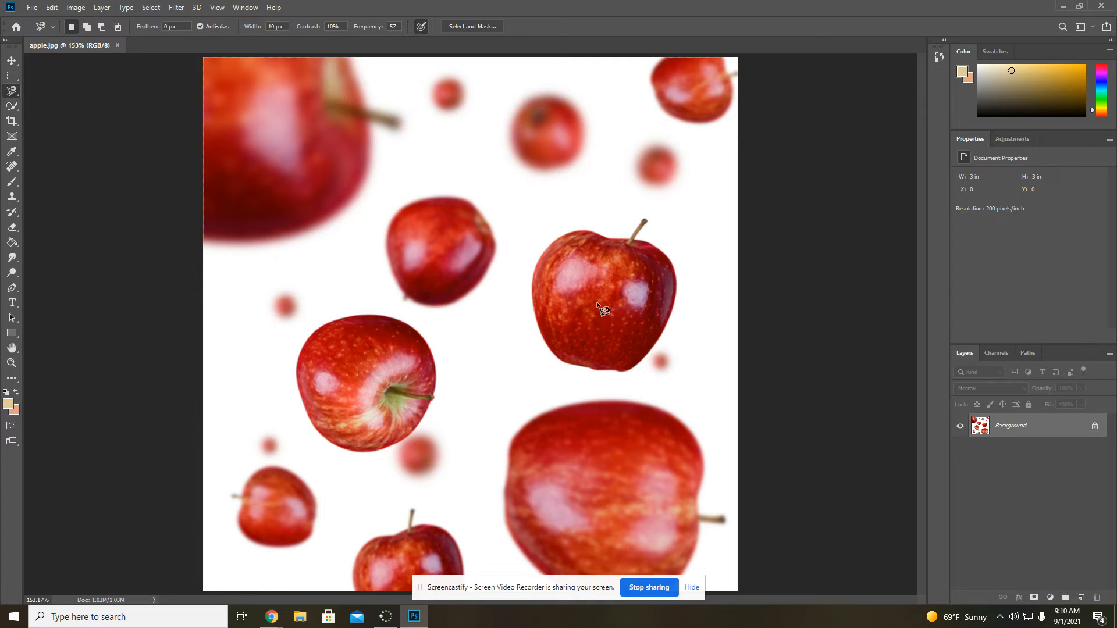
Try selecting the sharp upright apple right of the image centre with the Magic Wand in add-to-selection mode, and deselect it
{"action": "left_click", "coordinate": [11, 92]}
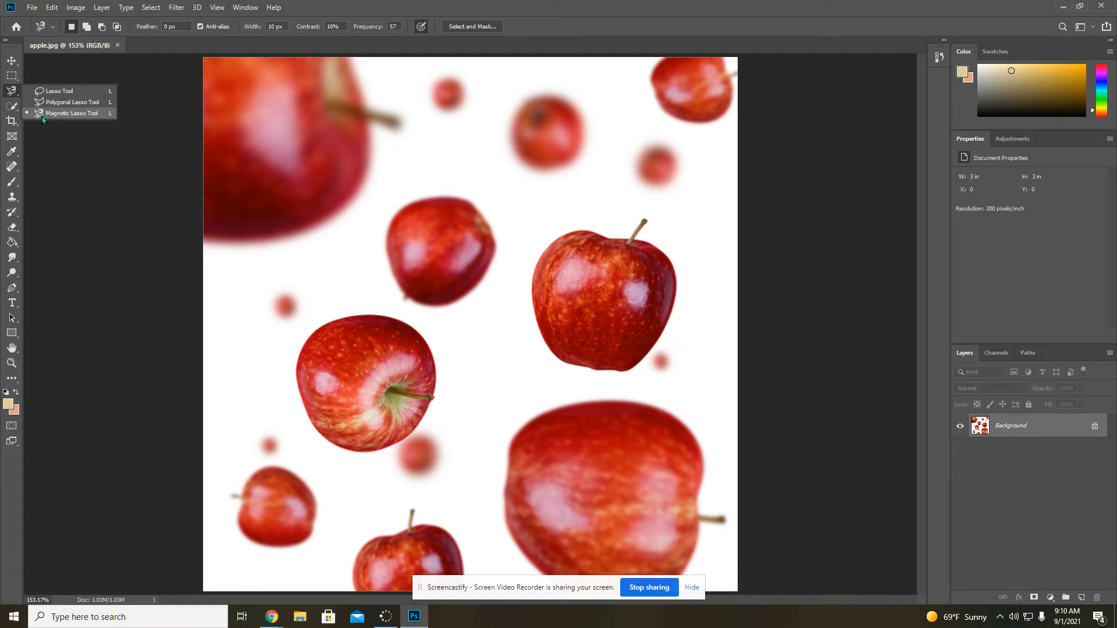
{"action": "left_click", "coordinate": [14, 106]}
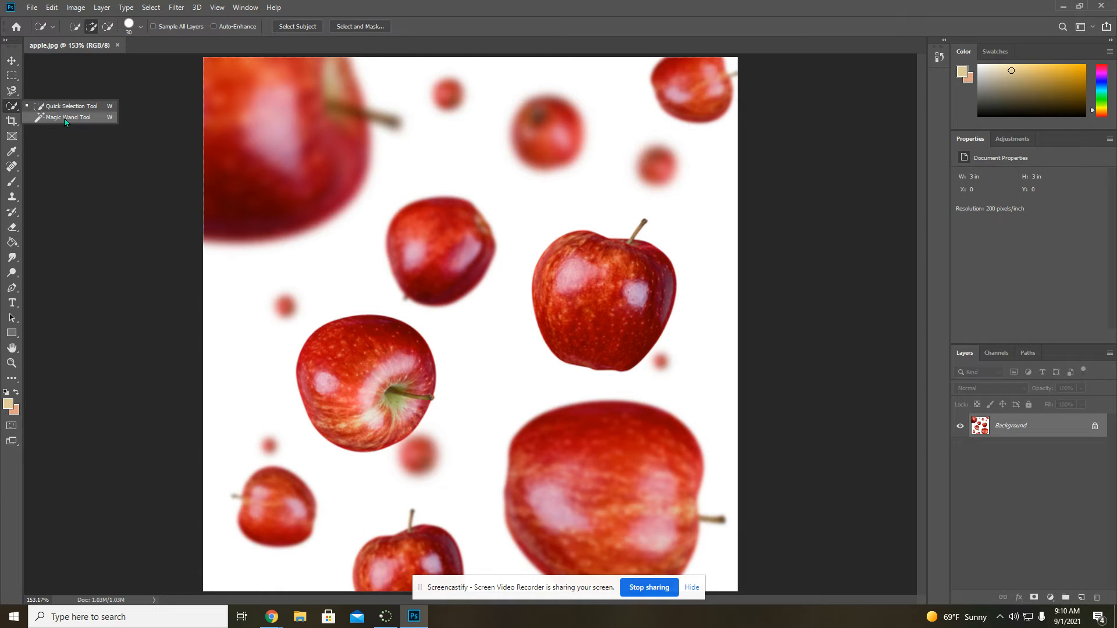
{"action": "left_click", "coordinate": [64, 119]}
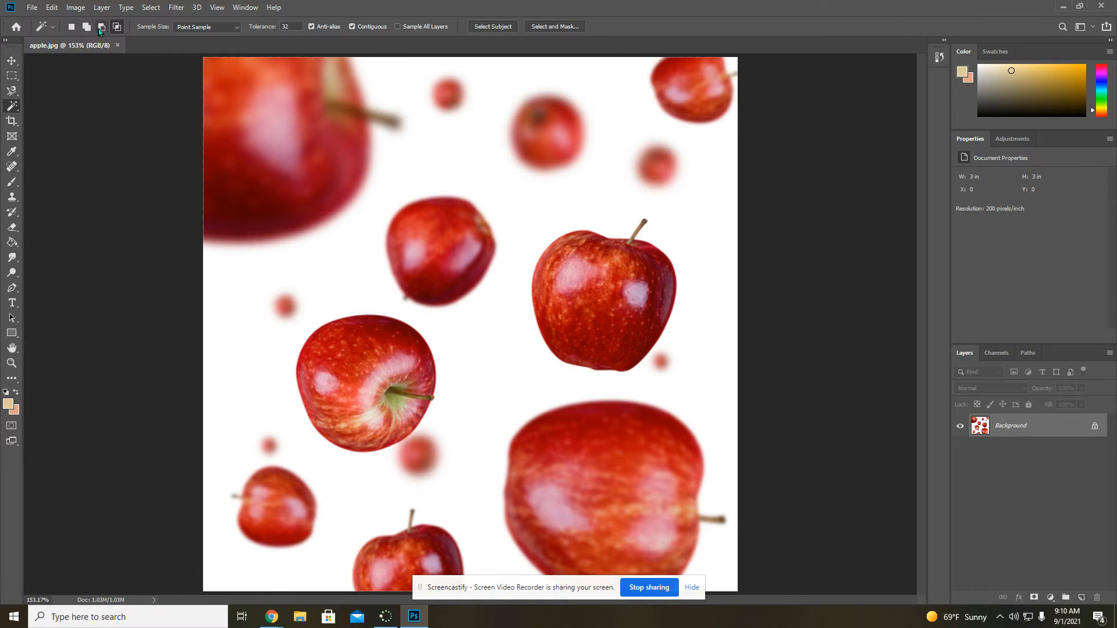
{"action": "left_click", "coordinate": [86, 28]}
{"action": "left_click", "coordinate": [557, 312]}
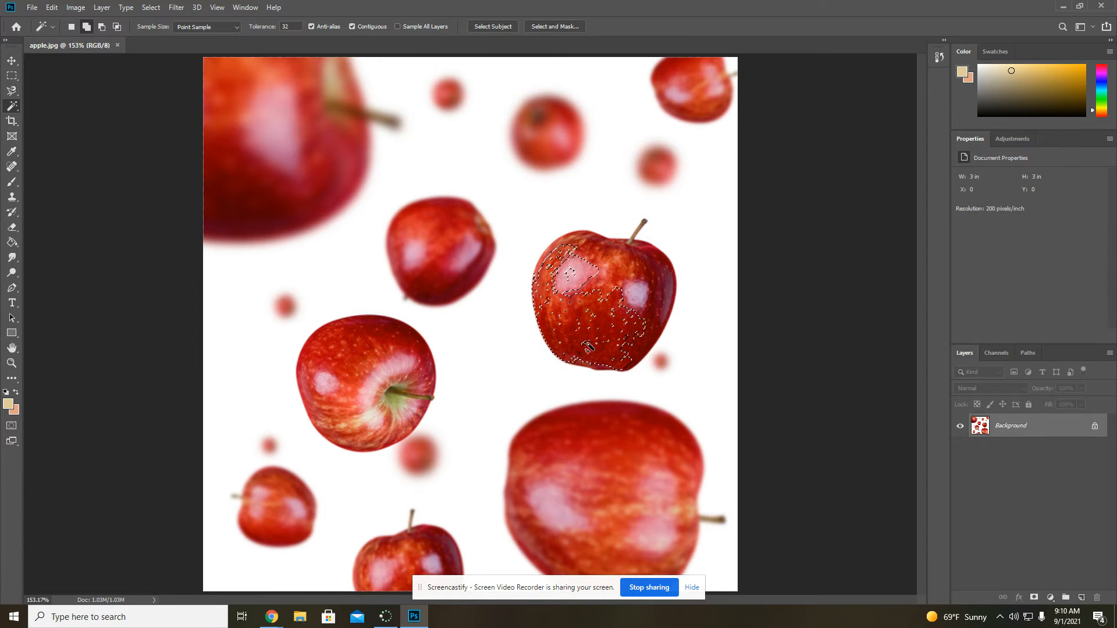
{"action": "left_click", "coordinate": [631, 335]}
{"action": "left_click", "coordinate": [648, 321]}
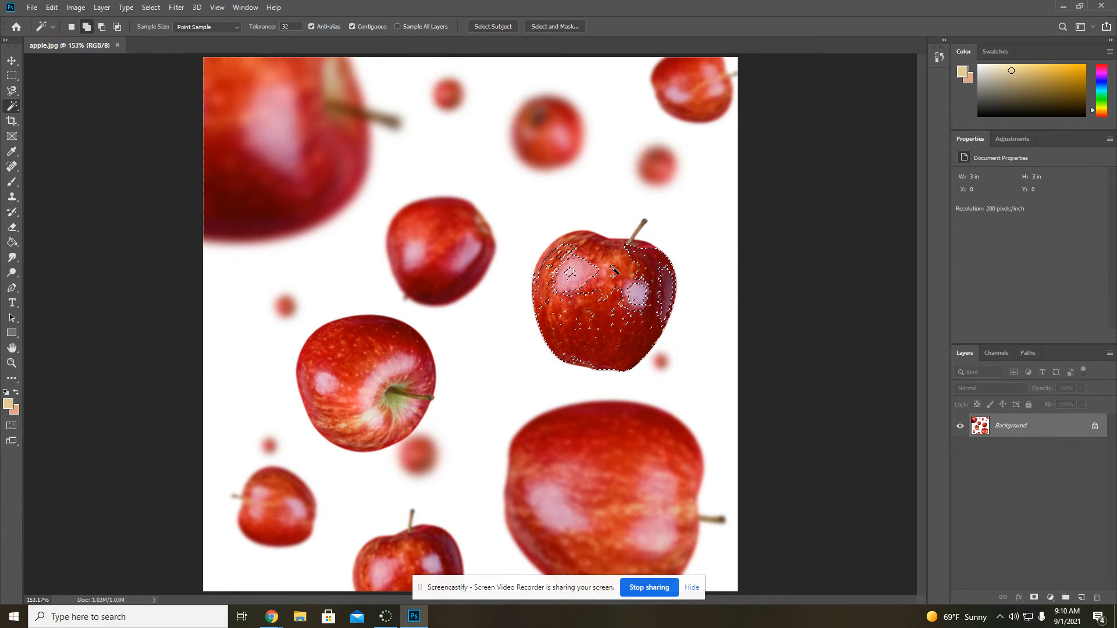
{"action": "left_click", "coordinate": [582, 240]}
{"action": "left_click", "coordinate": [634, 300]}
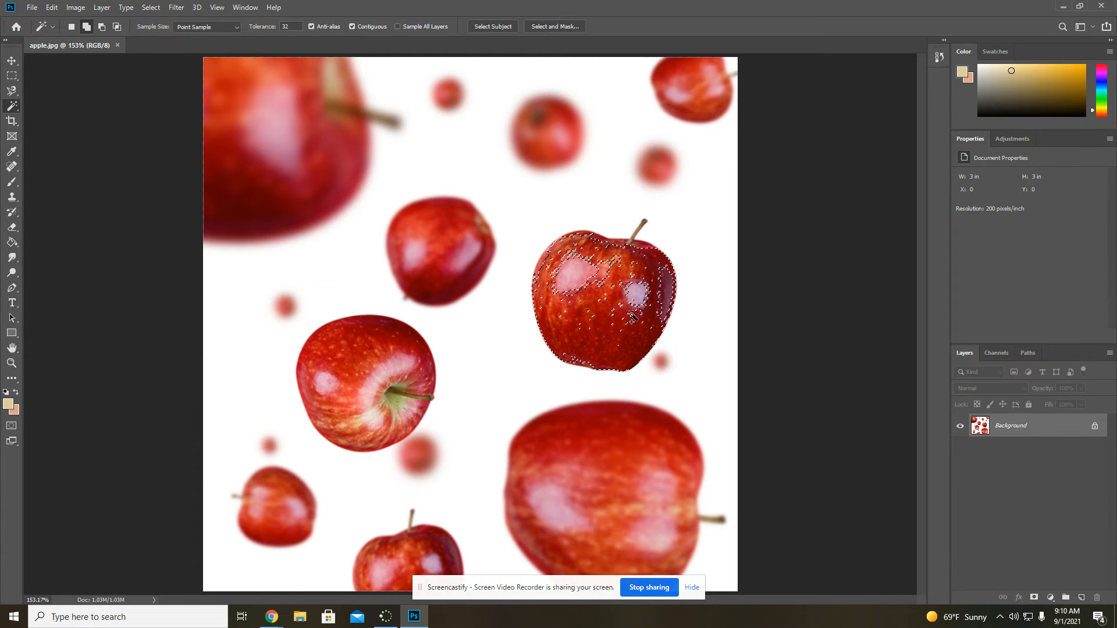
{"action": "left_click", "coordinate": [150, 7]}
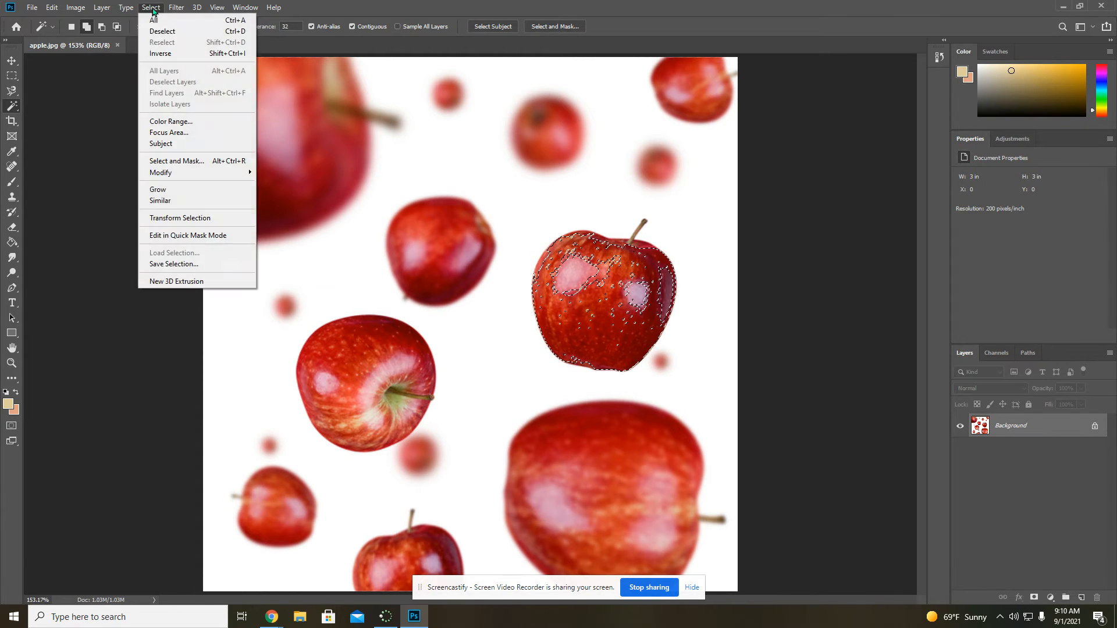
{"action": "left_click", "coordinate": [172, 32]}
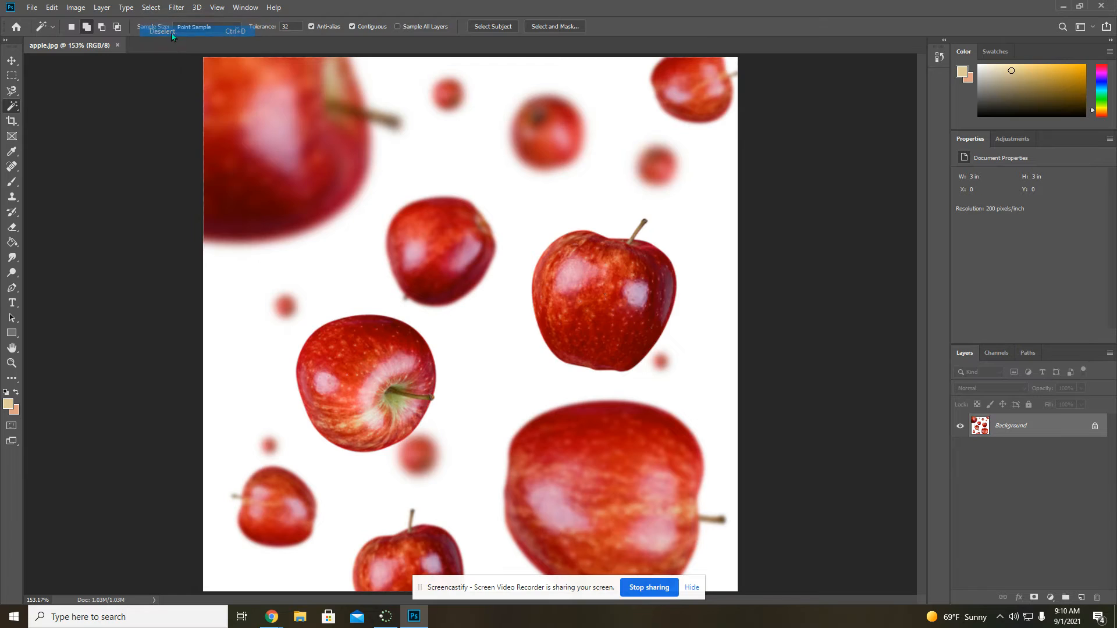
Switch to the Magnetic Lasso tool
{"action": "right_click", "coordinate": [13, 107]}
{"action": "left_click", "coordinate": [11, 91]}
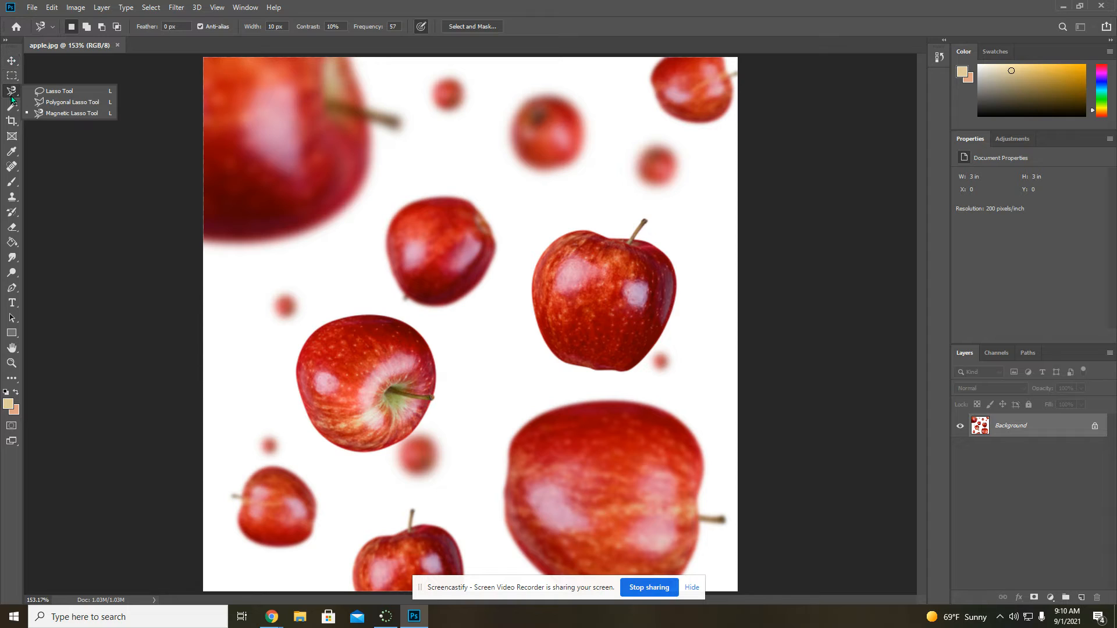
{"action": "left_click", "coordinate": [59, 115]}
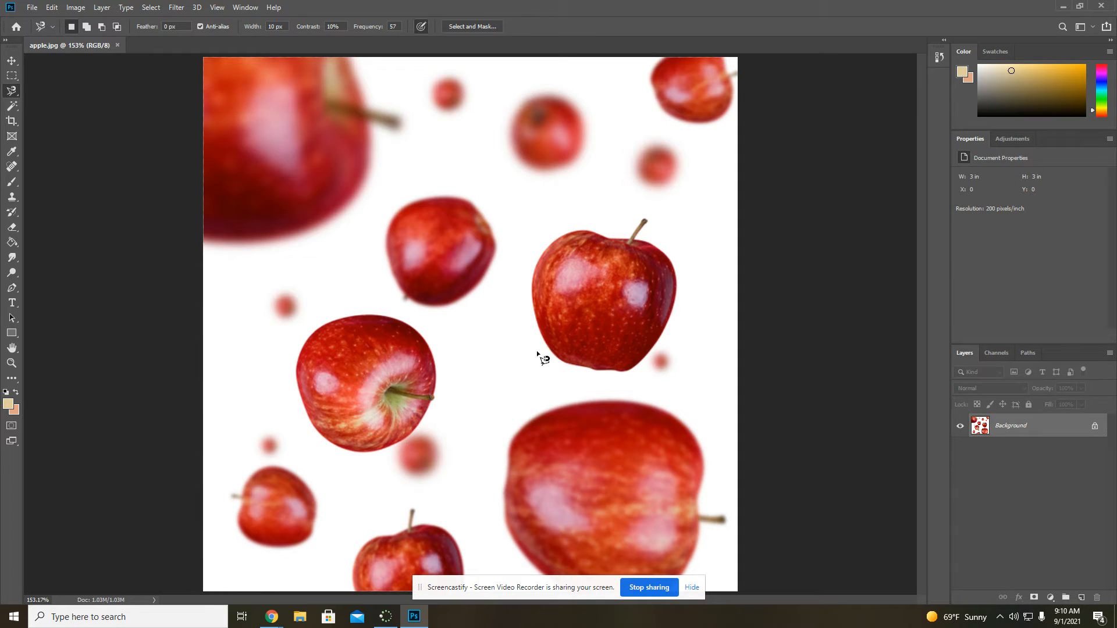
Trace a closed Magnetic Lasso selection around the sharp upright apple right of the image centre, and deselect it
{"action": "left_click", "coordinate": [533, 273]}
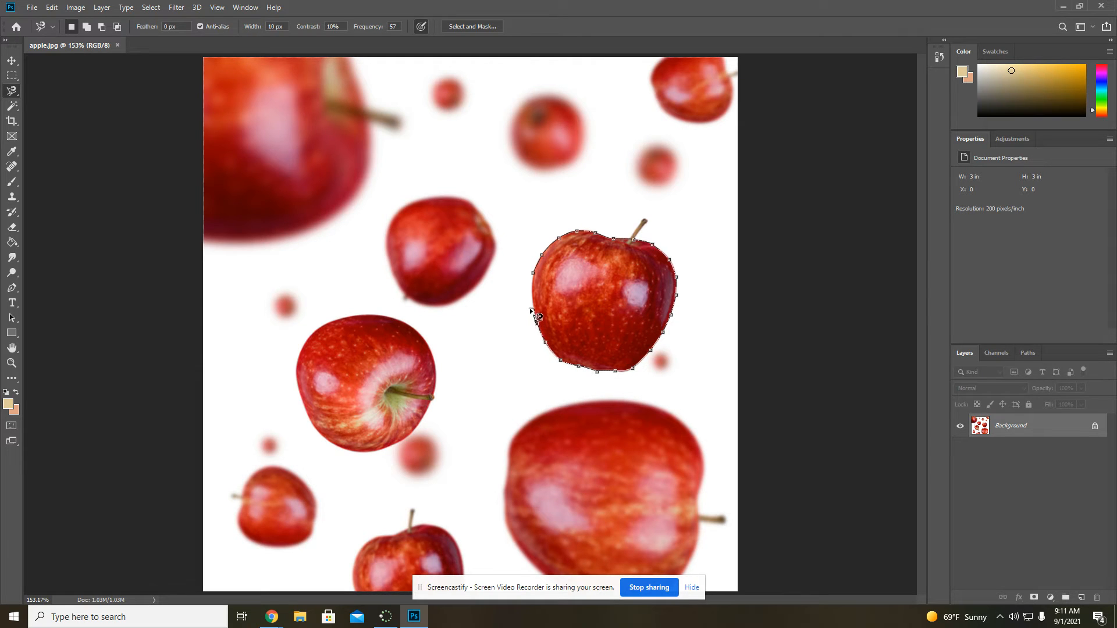
{"action": "left_click", "coordinate": [533, 271]}
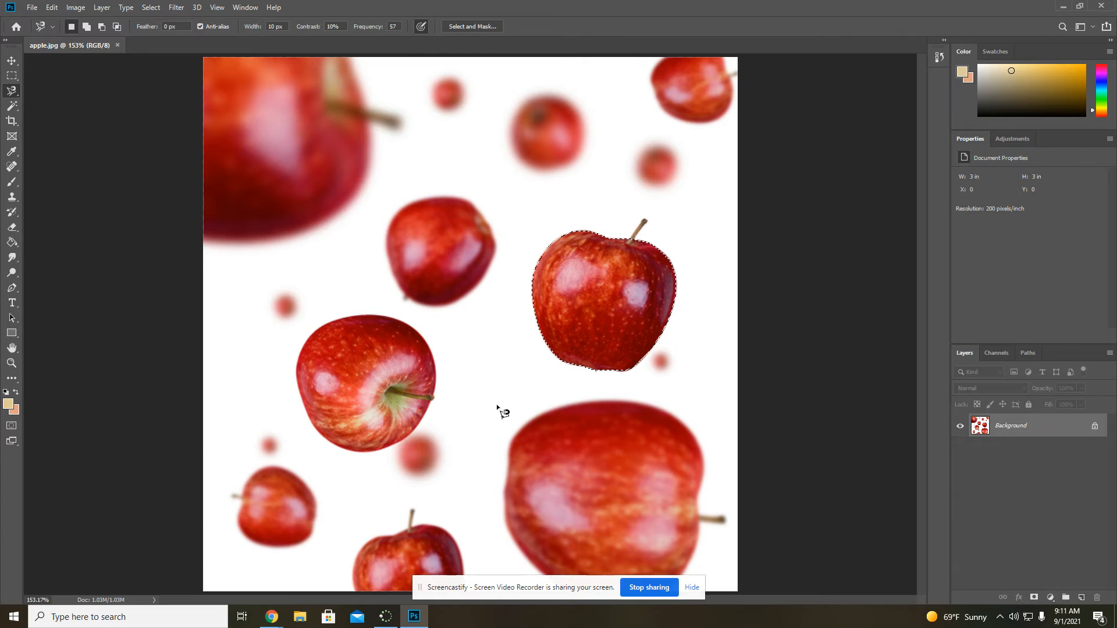
{"action": "left_click", "coordinate": [151, 7]}
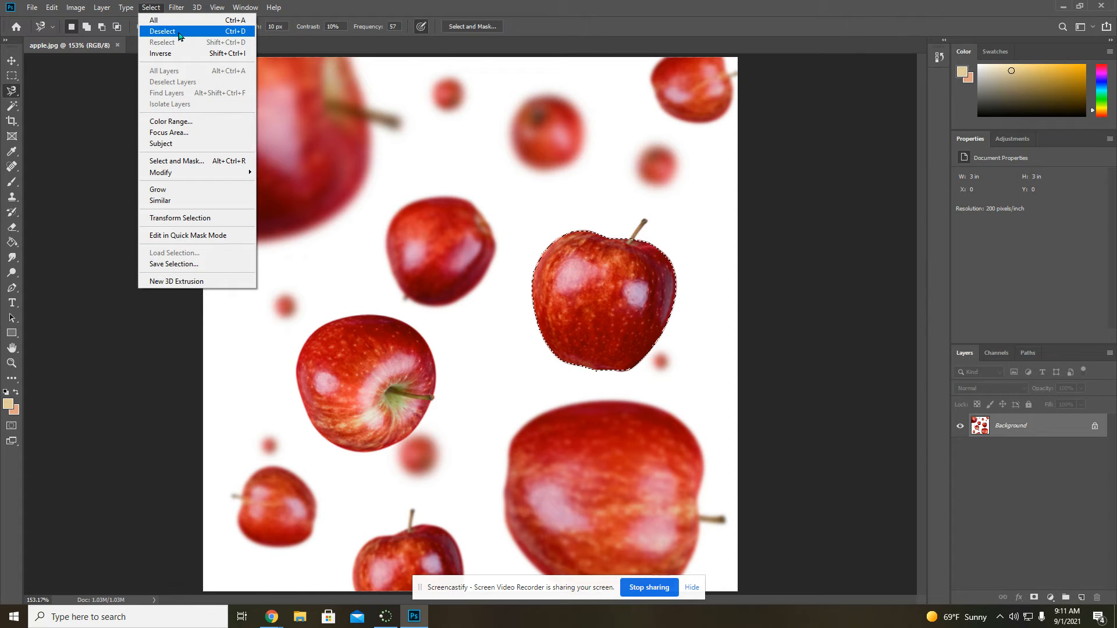
{"action": "left_click", "coordinate": [154, 32]}
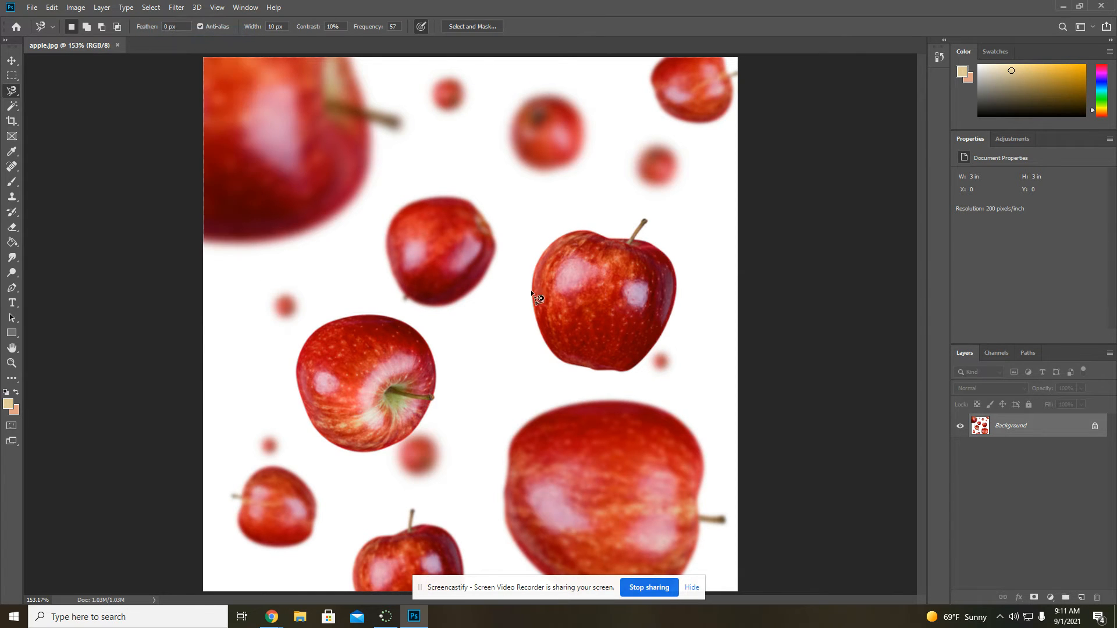
Try a loose Magnetic Lasso outline that cuts across the inside of the upright apple, and deselect it
{"action": "mouse_move", "coordinate": [567, 271]}
{"action": "left_mouse_down"}
{"action": "mouse_move", "coordinate": [643, 249]}
{"action": "mouse_move", "coordinate": [665, 272]}
{"action": "mouse_move", "coordinate": [644, 335]}
{"action": "mouse_move", "coordinate": [618, 362]}
{"action": "mouse_move", "coordinate": [572, 364]}
{"action": "mouse_move", "coordinate": [529, 302]}
{"action": "left_mouse_up"}
{"action": "left_click", "coordinate": [529, 302]}
{"action": "left_click", "coordinate": [150, 7]}
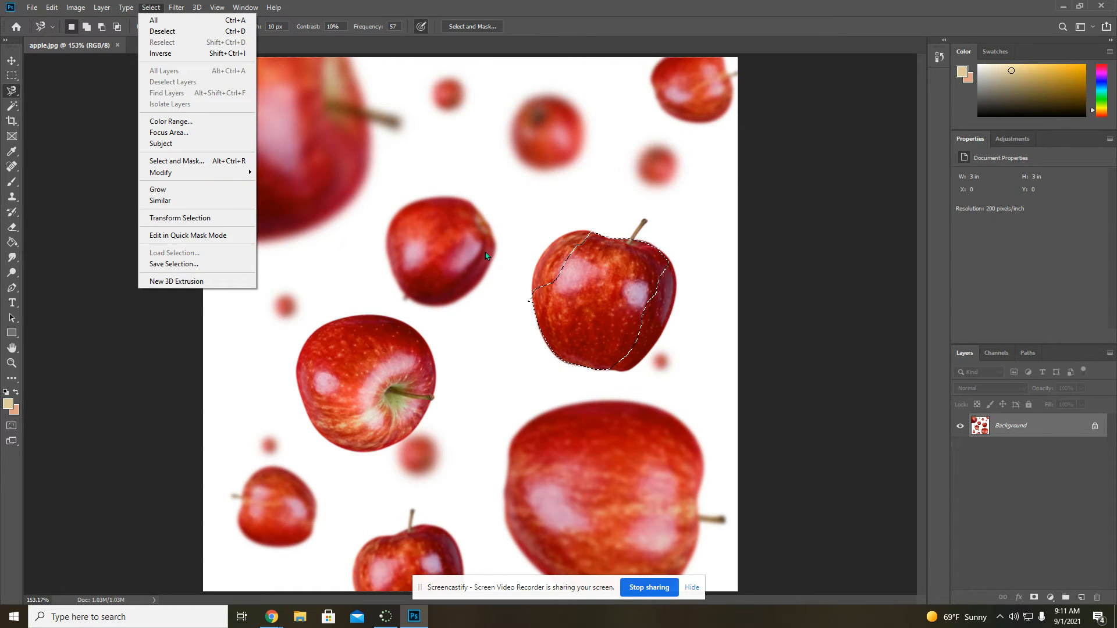
{"action": "key", "text": "ctrl+d"}
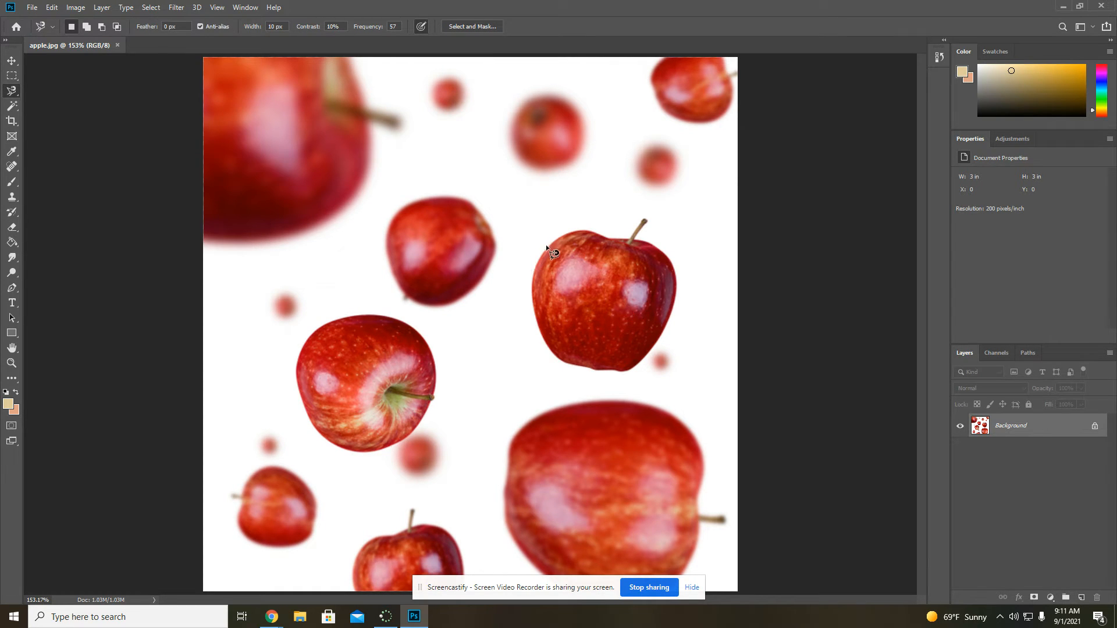
Outline the upright apple with the Magnetic Lasso and recolour it turquoise using a Hue/Saturation adjustment layer with Hue +166
{"action": "mouse_move", "coordinate": [570, 235]}
{"action": "left_mouse_down"}
{"action": "mouse_move", "coordinate": [640, 239]}
{"action": "mouse_move", "coordinate": [669, 259]}
{"action": "mouse_move", "coordinate": [680, 281]}
{"action": "mouse_move", "coordinate": [675, 316]}
{"action": "mouse_move", "coordinate": [646, 368]}
{"action": "mouse_move", "coordinate": [584, 370]}
{"action": "mouse_move", "coordinate": [542, 348]}
{"action": "mouse_move", "coordinate": [532, 286]}
{"action": "mouse_move", "coordinate": [546, 246]}
{"action": "left_mouse_up"}
{"action": "left_click", "coordinate": [547, 247]}
{"action": "left_click", "coordinate": [1052, 598]}
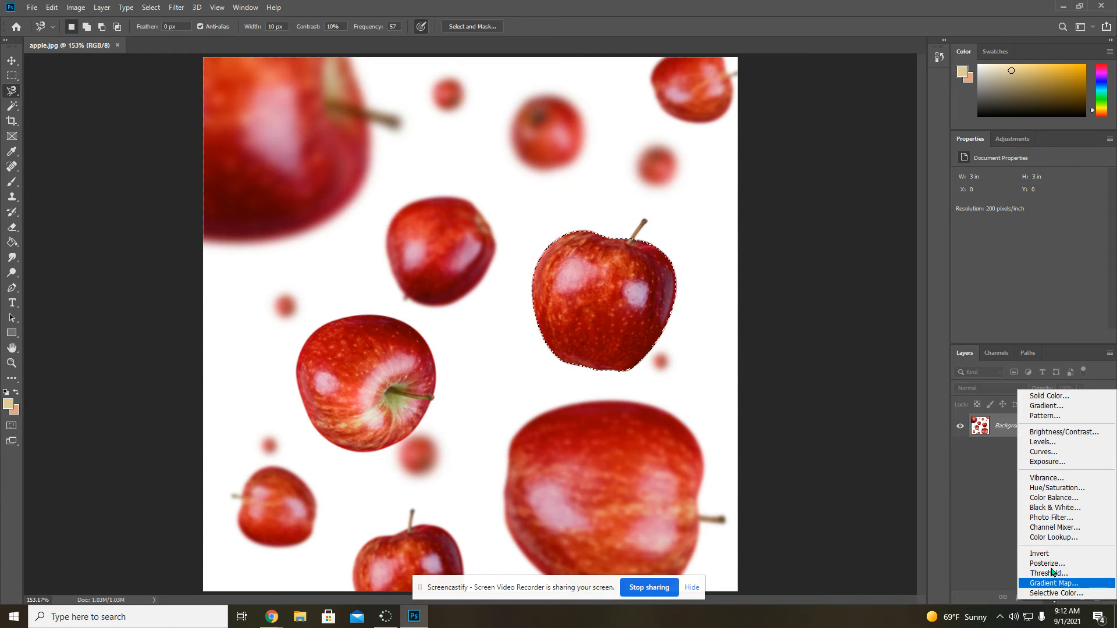
{"action": "left_click", "coordinate": [1042, 489]}
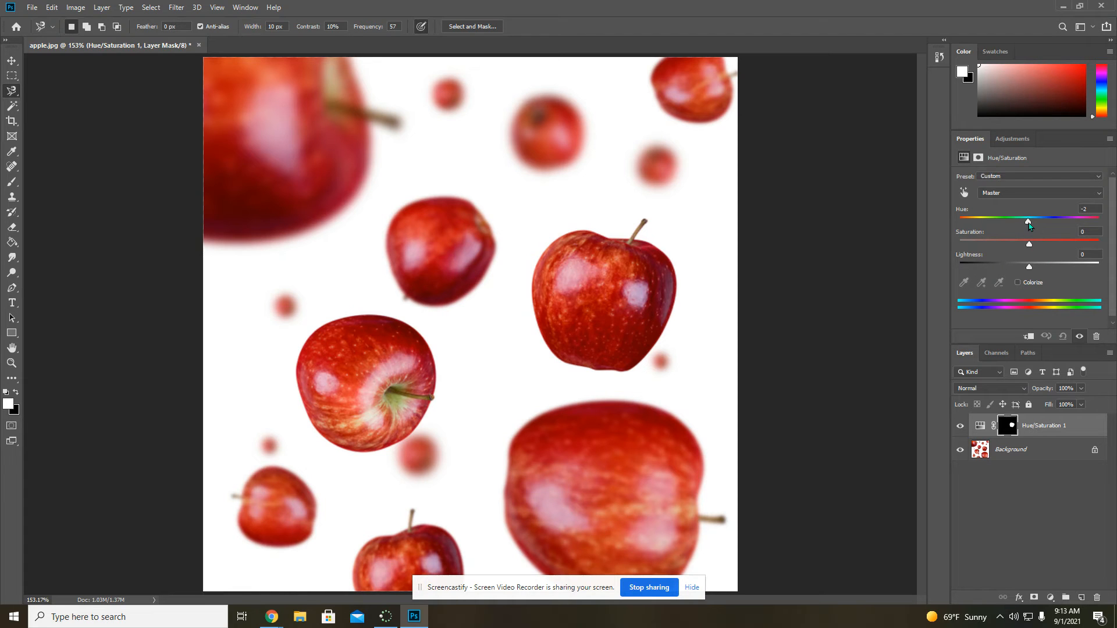
{"action": "left_click_drag", "start_coordinate": [1028, 223], "coordinate": [1098, 228]}
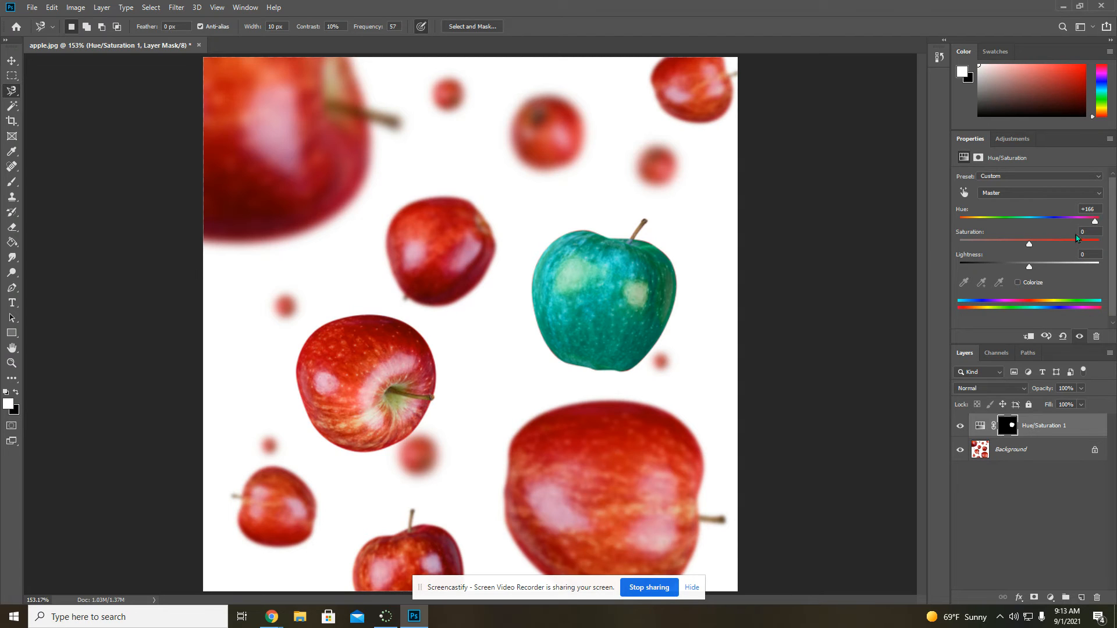
Rename the upright apple's Hue/Saturation adjustment layer as Turquoise Apple
{"action": "left_click", "coordinate": [1039, 512]}
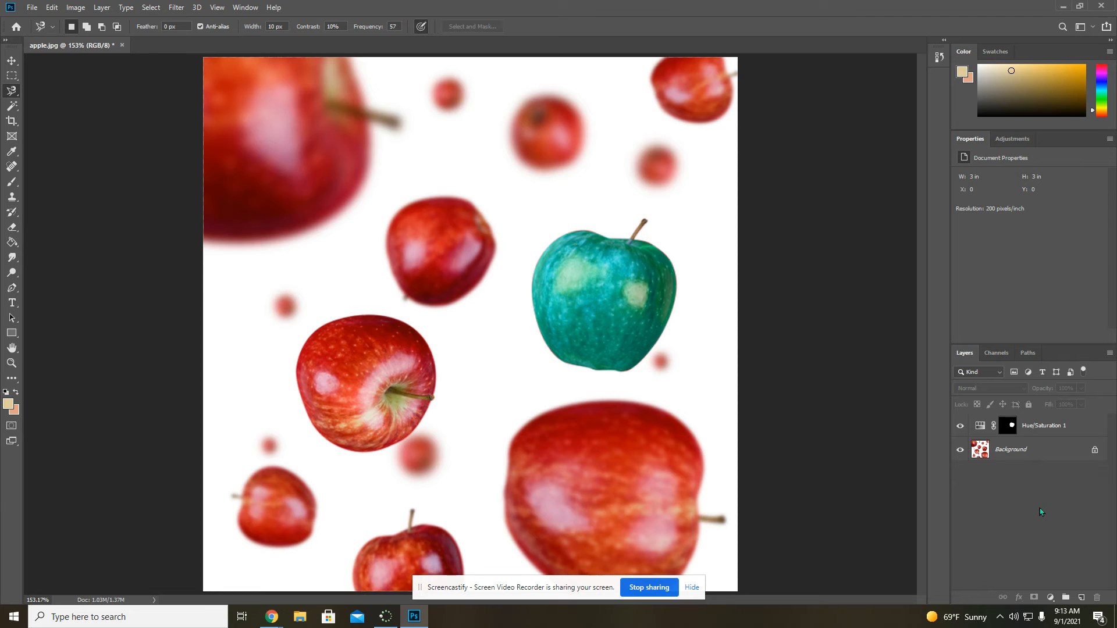
{"action": "double_click", "coordinate": [1048, 426]}
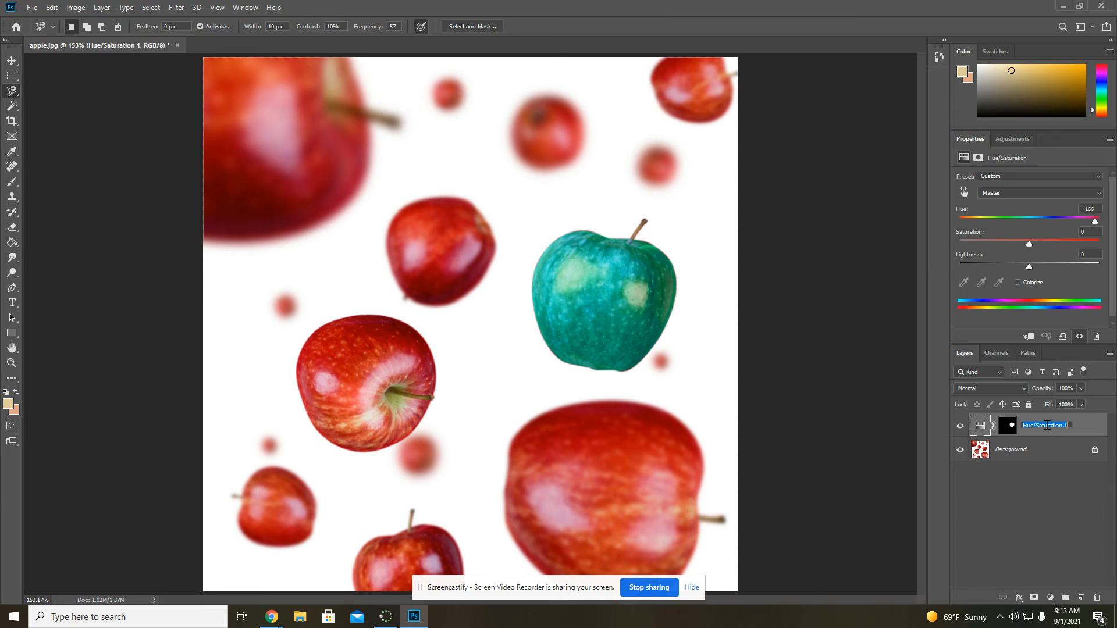
{"action": "type", "text": "Turquoise Apple"}
{"action": "key", "text": "Return"}
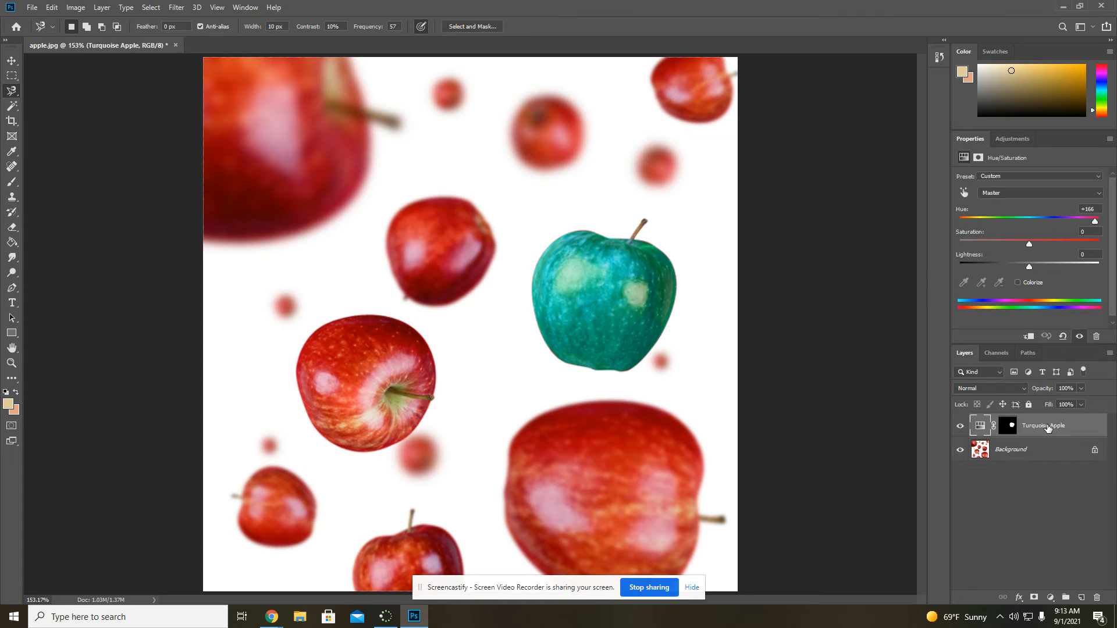
{"action": "left_click", "coordinate": [1031, 488]}
On the Background layer, outline the sharp red apple left of the image centre, stem facing forward, with the Magnetic Lasso
{"action": "left_click", "coordinate": [1026, 452]}
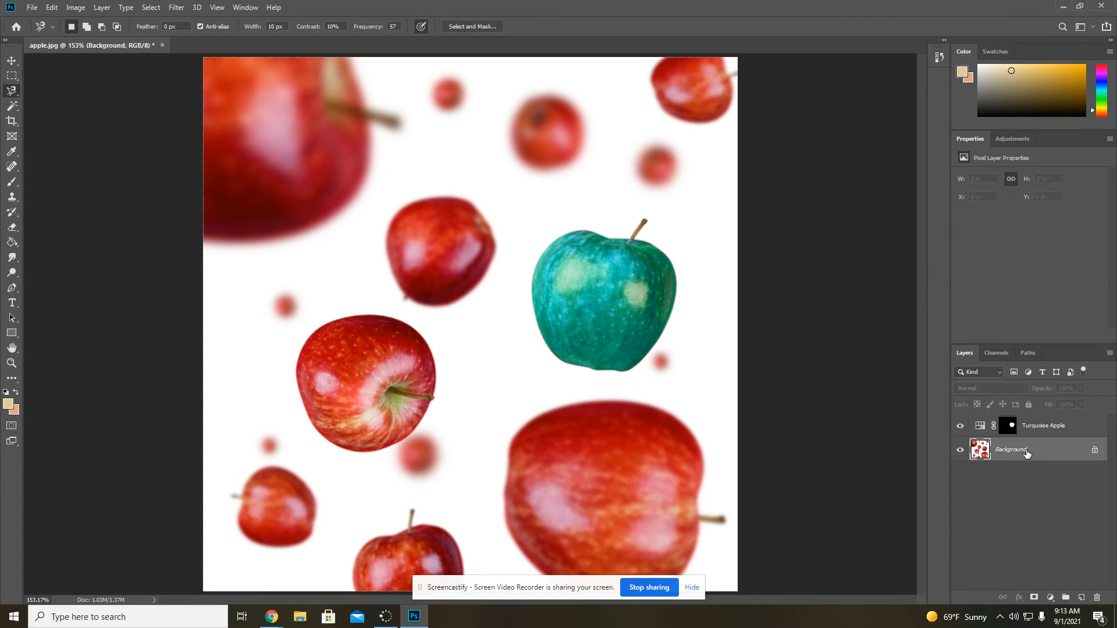
{"action": "right_click", "coordinate": [13, 93]}
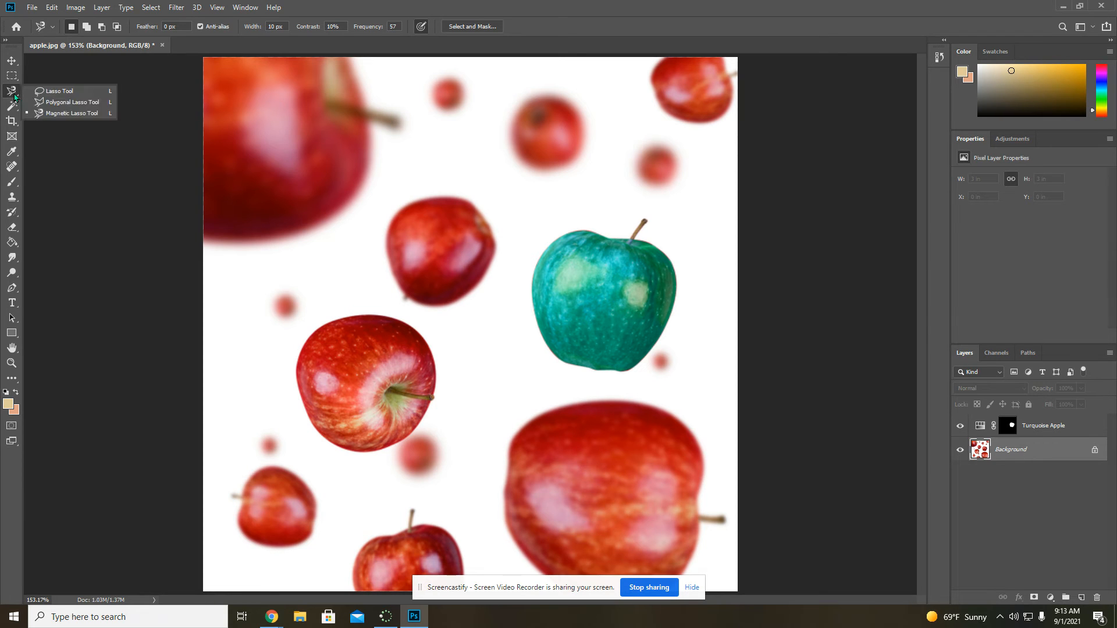
{"action": "left_click", "coordinate": [49, 113]}
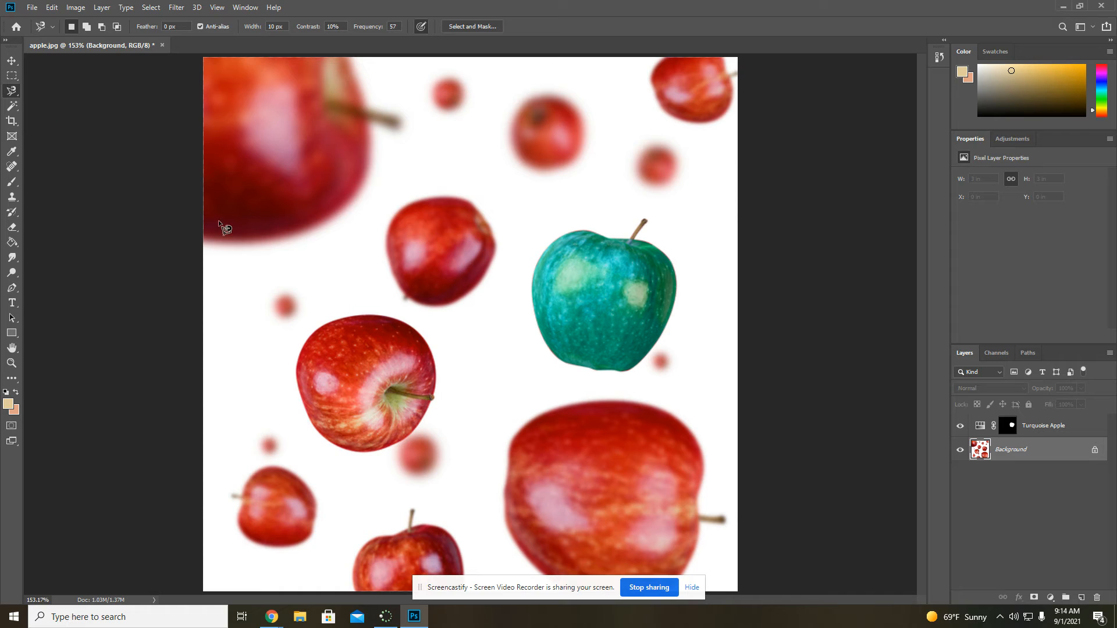
{"action": "left_click", "coordinate": [348, 315]}
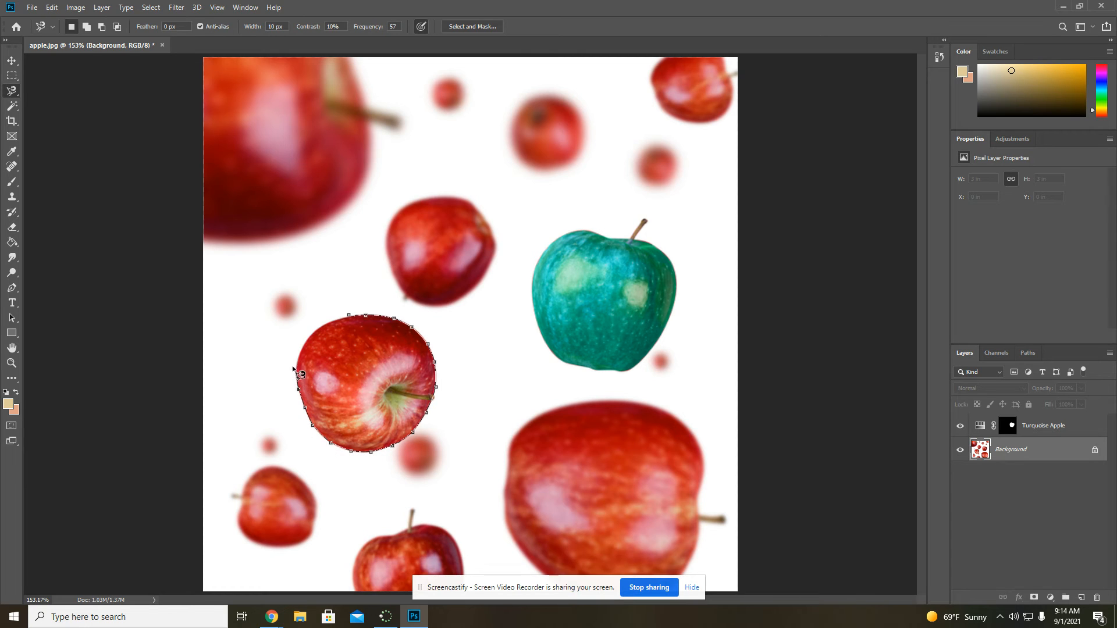
{"action": "left_click", "coordinate": [351, 318]}
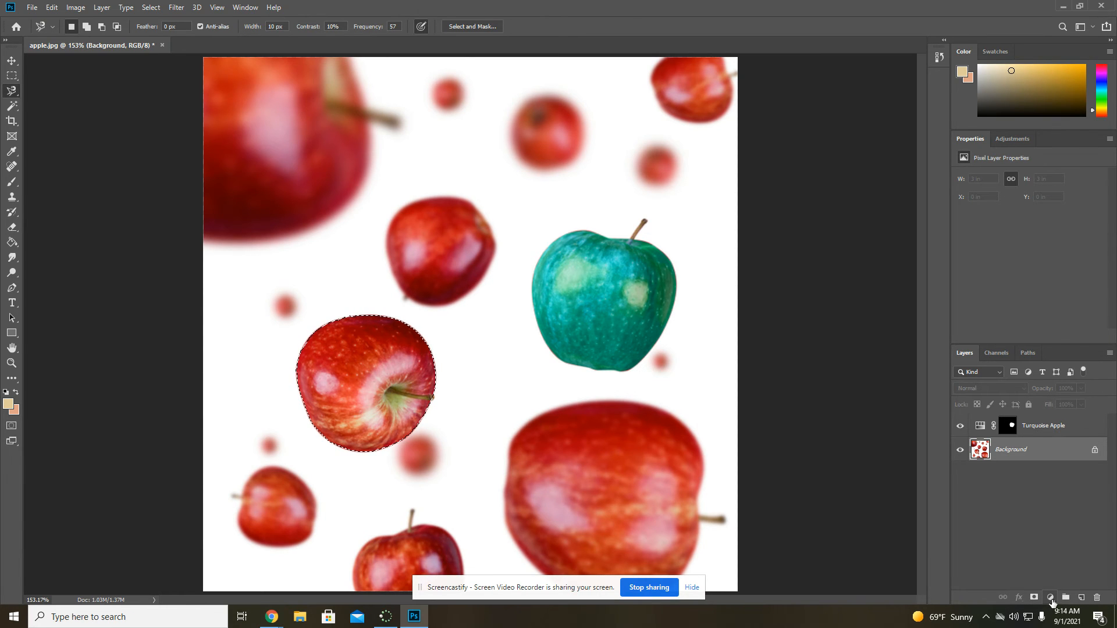
Add a Hue/Saturation adjustment layer for the selected apple, turning it purple with Hue -76 and a lower Saturation
{"action": "left_click", "coordinate": [1051, 598]}
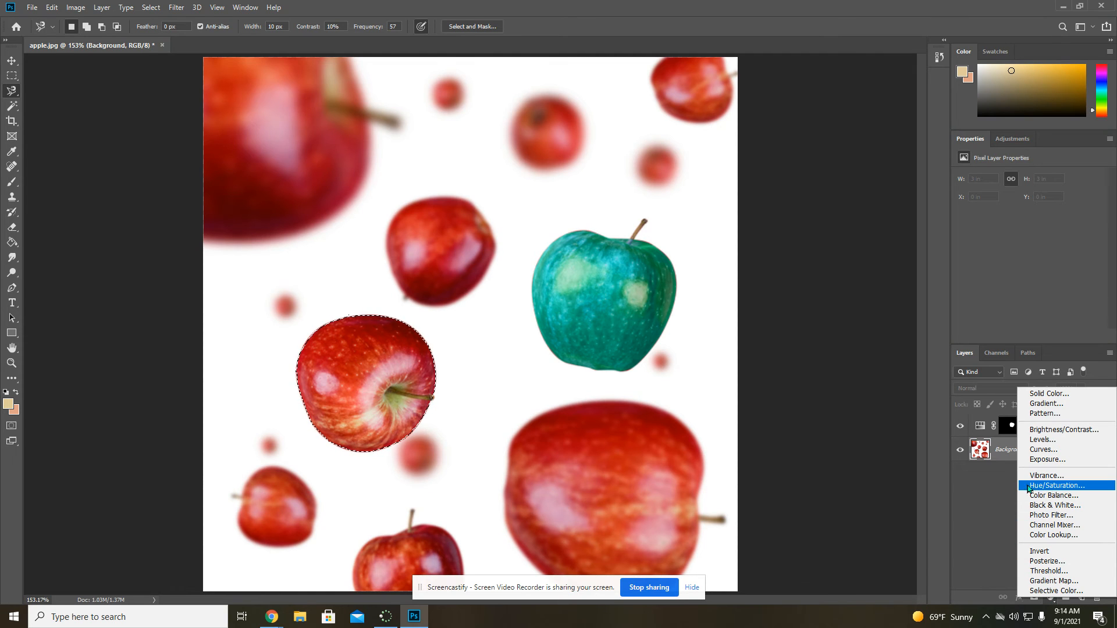
{"action": "left_click", "coordinate": [1076, 487]}
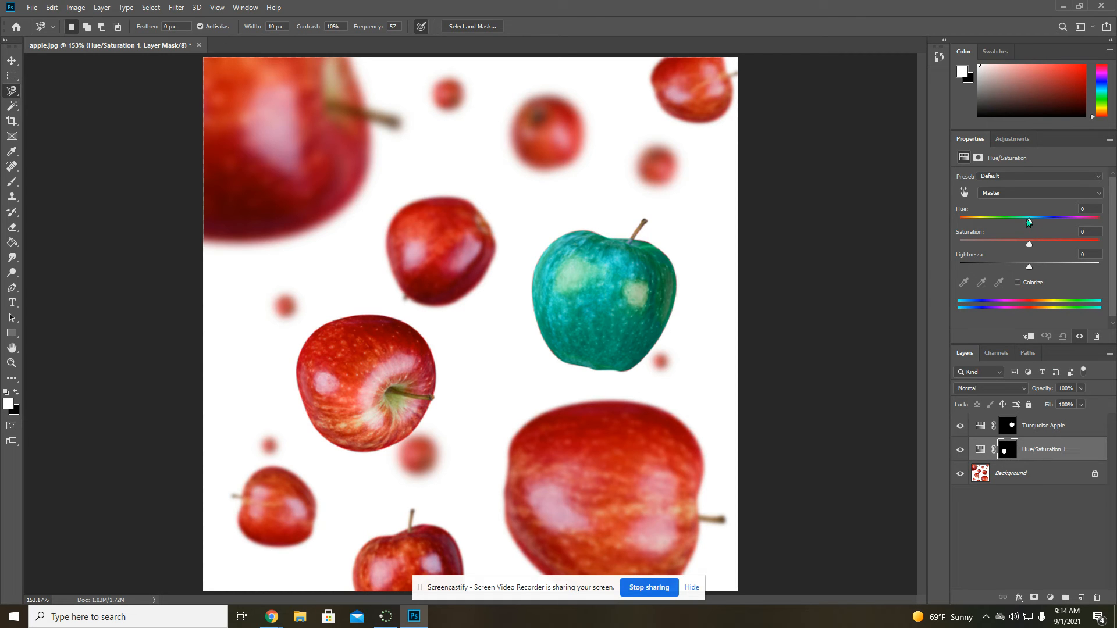
{"action": "left_click_drag", "start_coordinate": [1029, 222], "coordinate": [990, 223]}
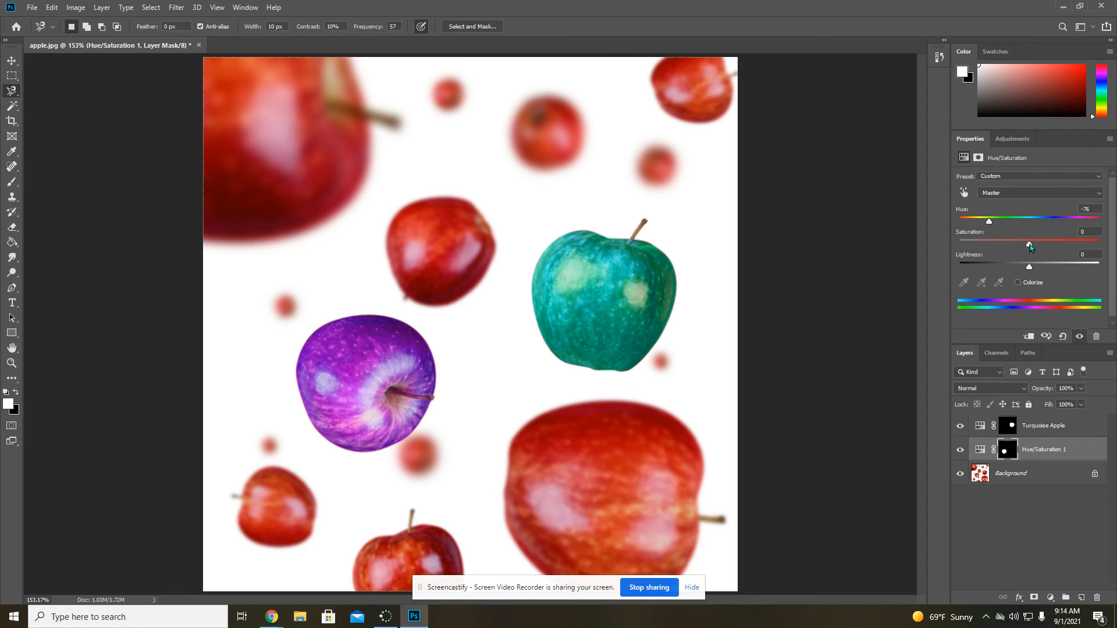
{"action": "left_click_drag", "start_coordinate": [1030, 248], "coordinate": [999, 238]}
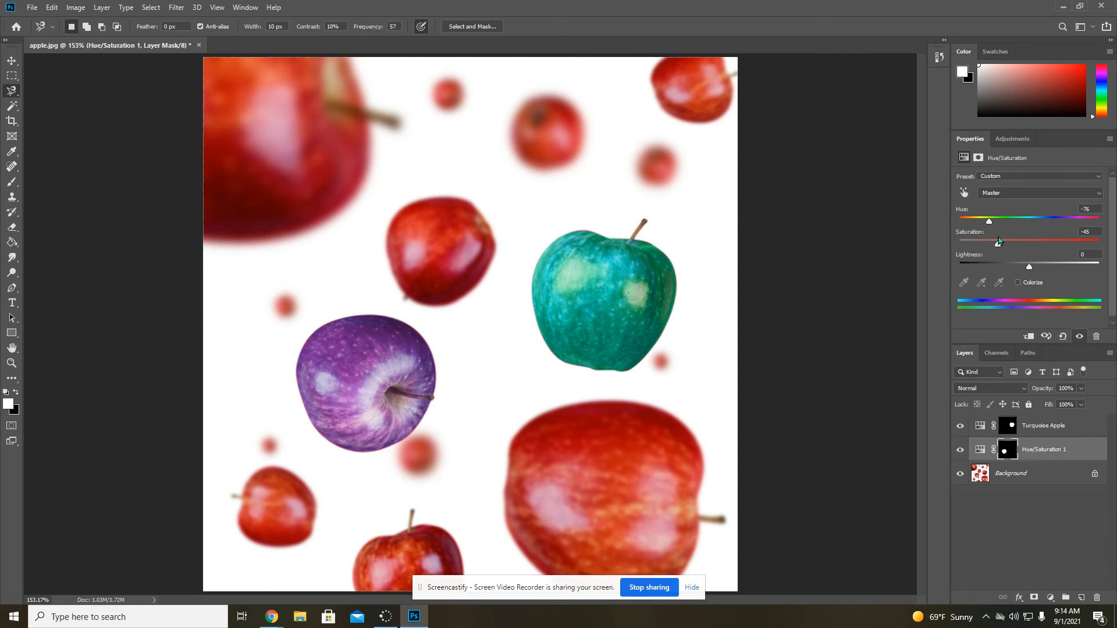
{"action": "left_click_drag", "start_coordinate": [998, 236], "coordinate": [1030, 268]}
{"action": "left_click", "coordinate": [1031, 540]}
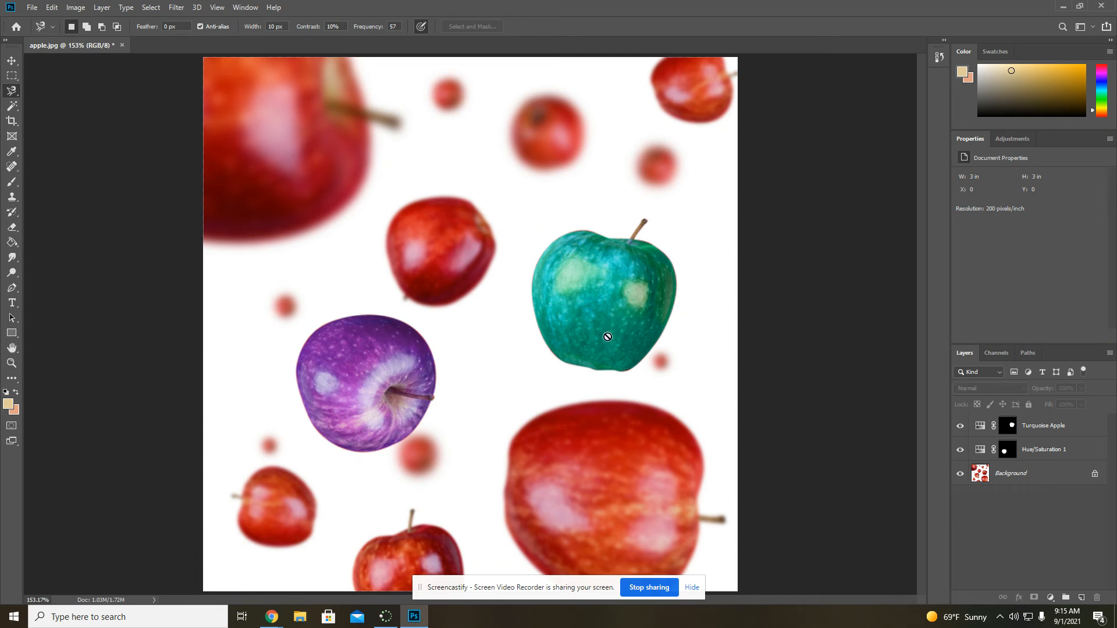
On the Background layer, outline the dark red apple just above the purple one with the Magnetic Lasso
{"action": "left_click", "coordinate": [1025, 480]}
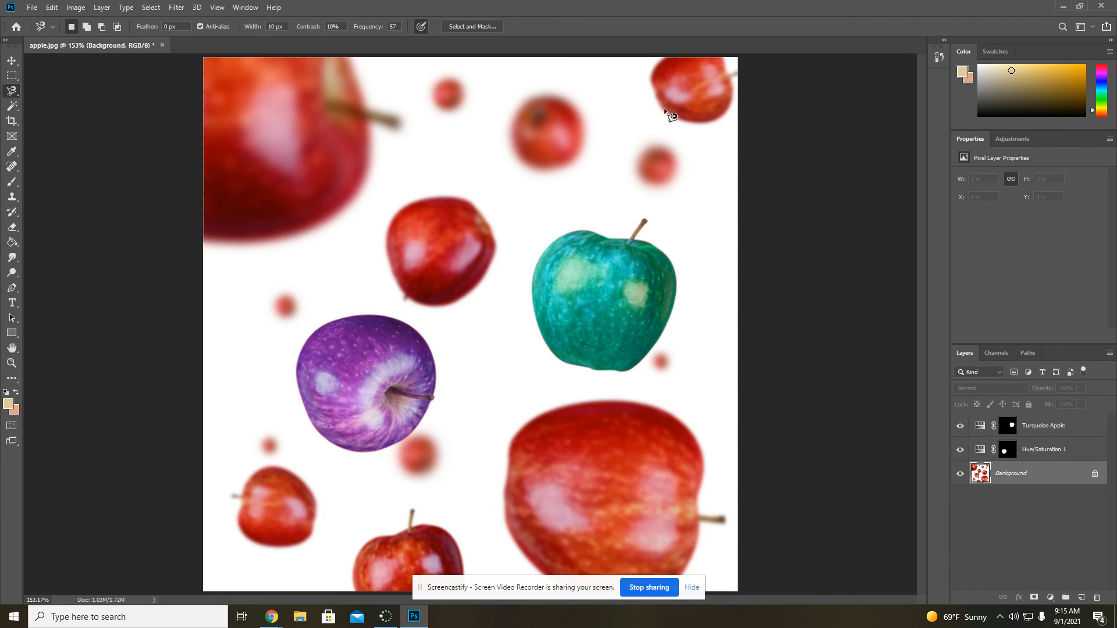
{"action": "left_click", "coordinate": [410, 204]}
{"action": "left_click", "coordinate": [413, 203]}
Add a Hue/Saturation adjustment layer for the selected apple and turn it blue with Hue -102
{"action": "left_click", "coordinate": [1051, 599]}
{"action": "left_click", "coordinate": [1057, 488]}
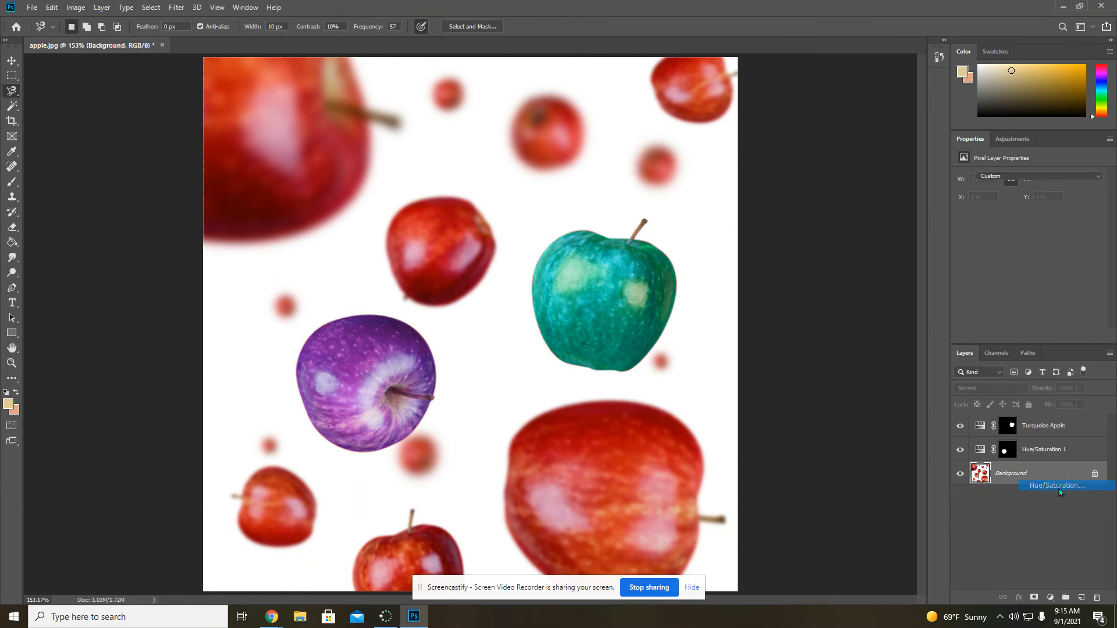
{"action": "left_click_drag", "start_coordinate": [1028, 219], "coordinate": [980, 219]}
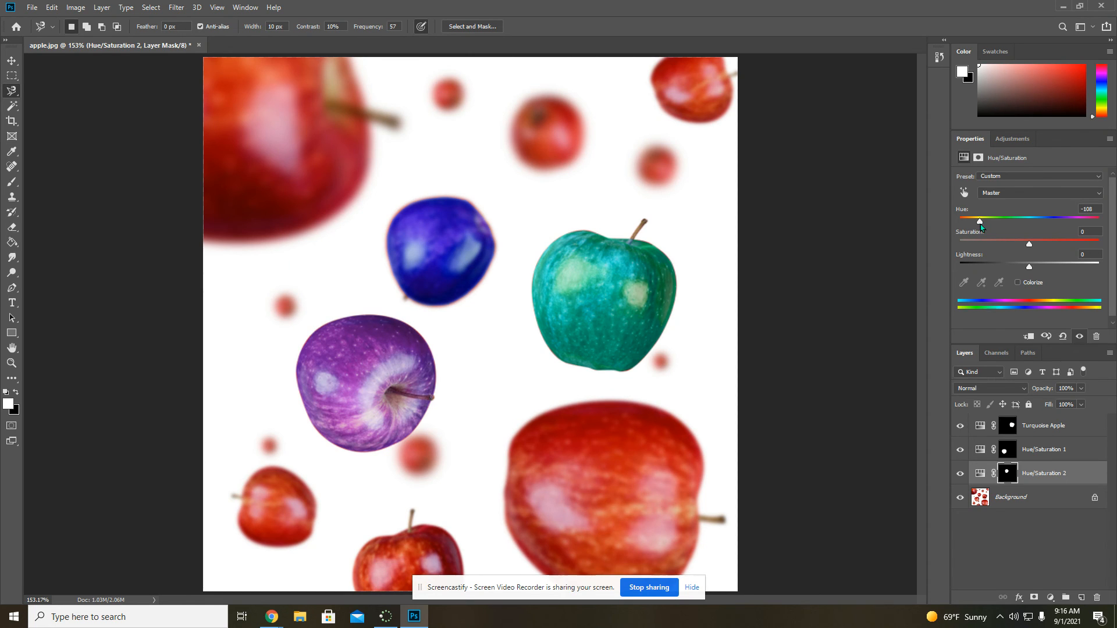
{"action": "left_click_drag", "start_coordinate": [980, 224], "coordinate": [979, 225]}
{"action": "mouse_move", "coordinate": [980, 224]}
{"action": "left_mouse_down"}
{"action": "mouse_move", "coordinate": [1049, 217]}
{"action": "mouse_move", "coordinate": [983, 221]}
{"action": "left_mouse_up"}
Save the image in the Documents folder as the Photoshop file Colored Apples, keeping layers and maximizing compatibility
{"action": "left_click", "coordinate": [32, 7]}
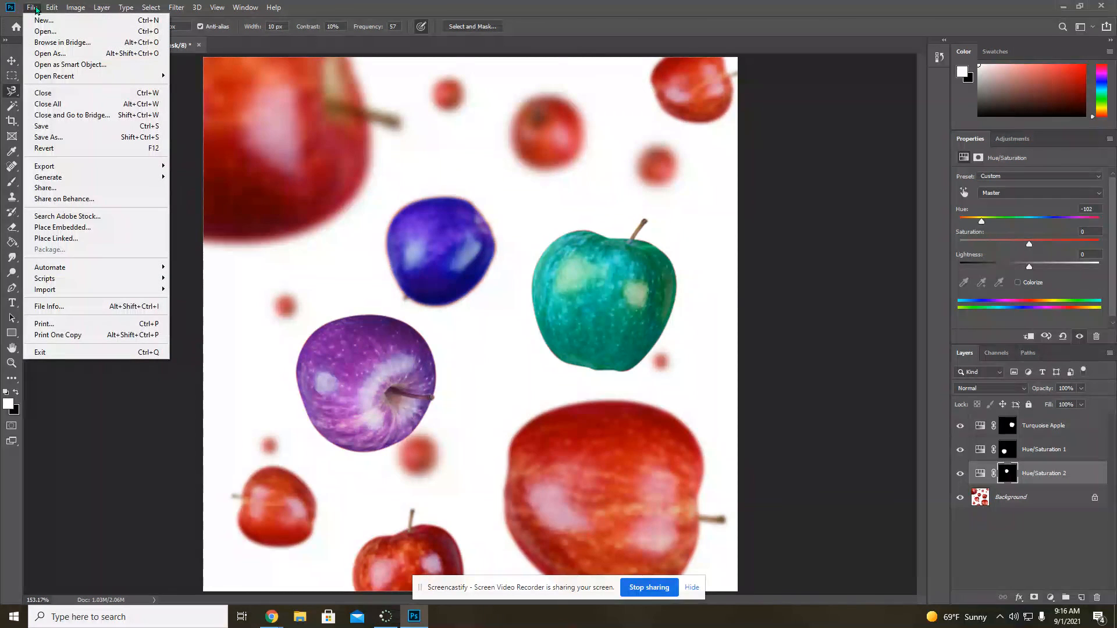
{"action": "left_click", "coordinate": [48, 128]}
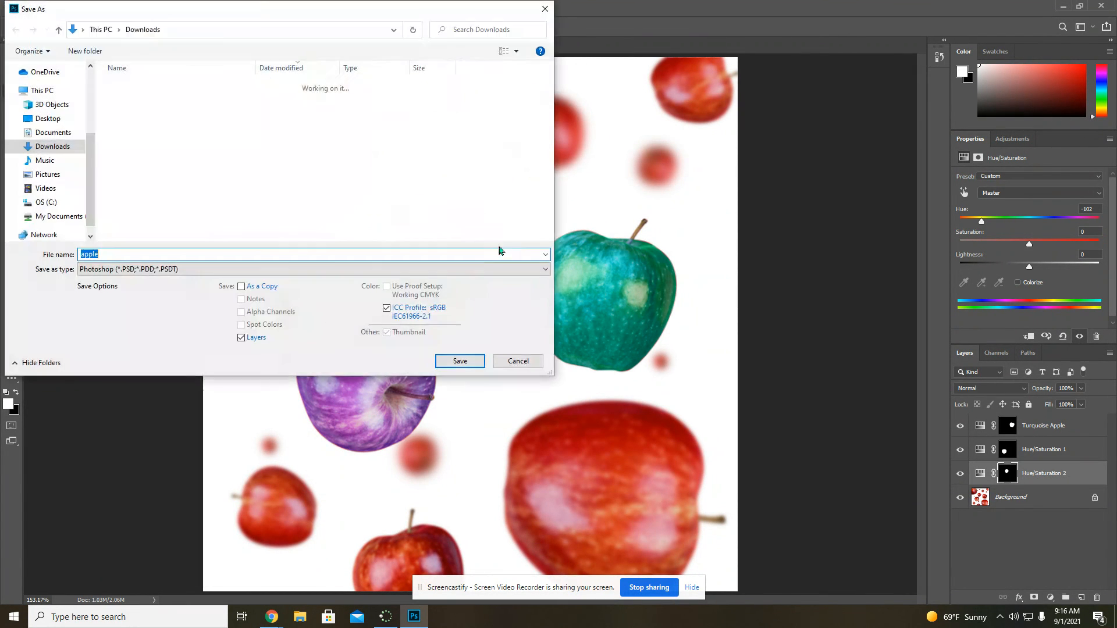
{"action": "left_click", "coordinate": [50, 118]}
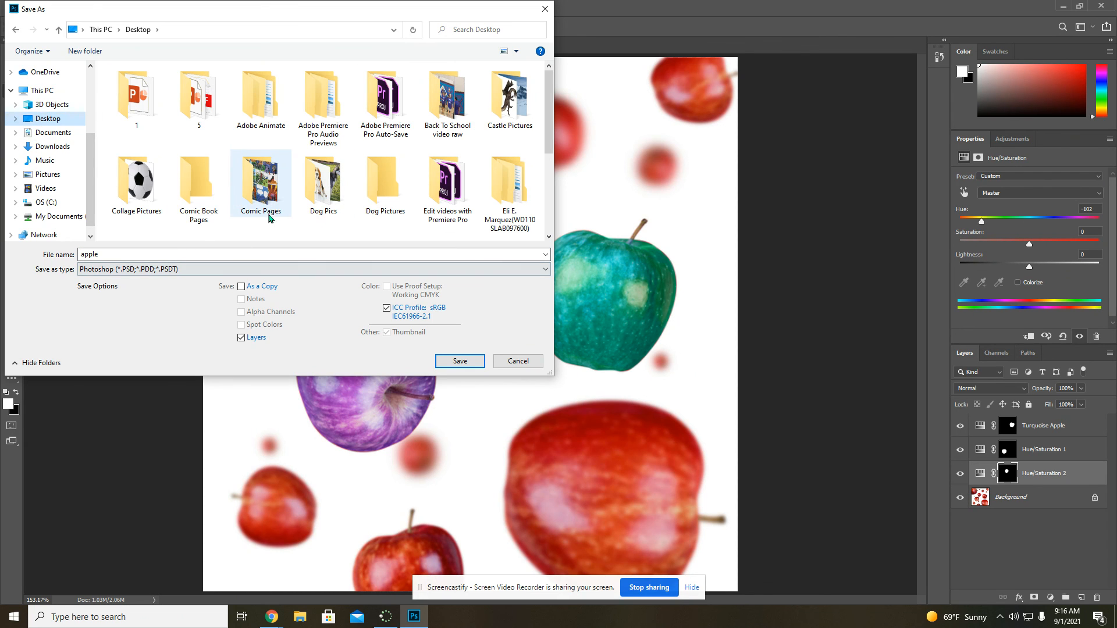
{"action": "left_click", "coordinate": [52, 132]}
{"action": "left_click", "coordinate": [107, 254]}
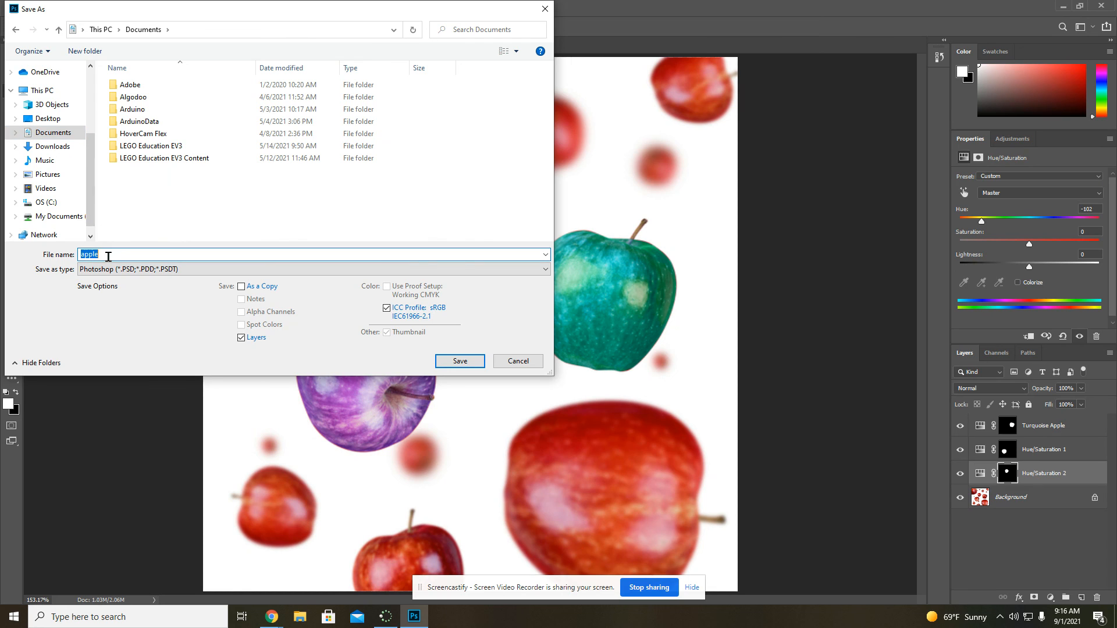
{"action": "left_click", "coordinate": [123, 257]}
{"action": "double_click", "coordinate": [123, 257]}
{"action": "type", "text": "Colored A"}
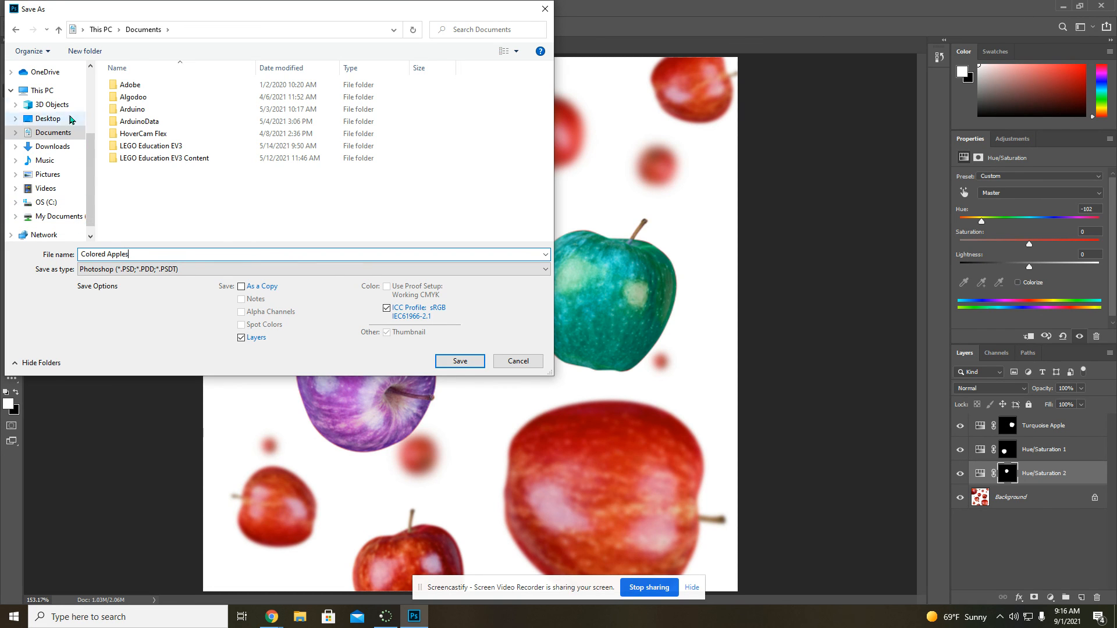
{"action": "left_click", "coordinate": [460, 361]}
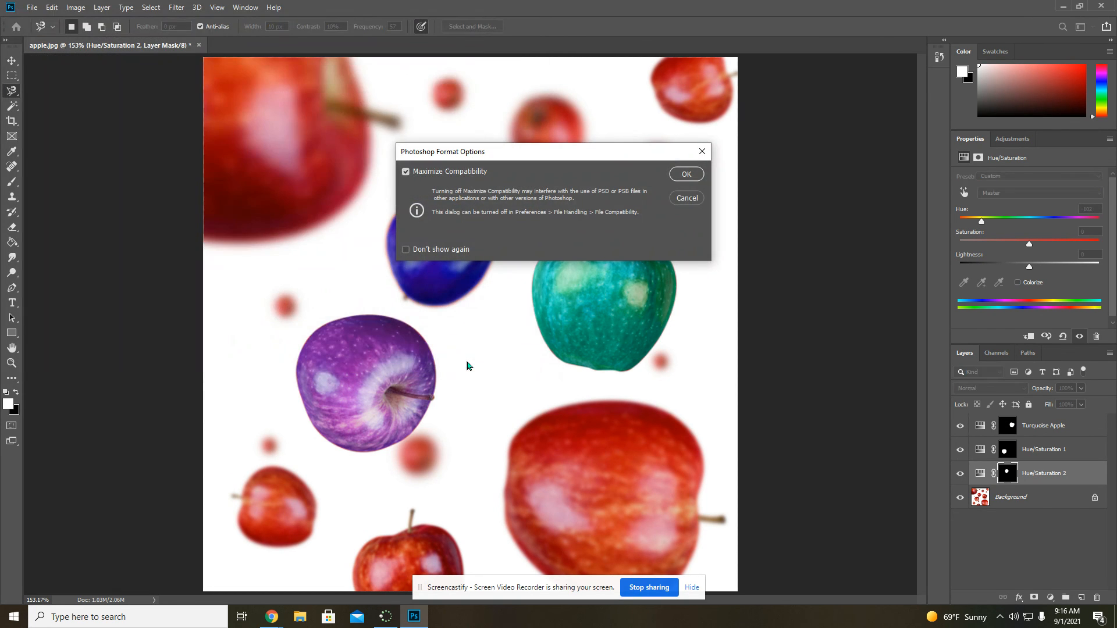
{"action": "left_click", "coordinate": [690, 175]}
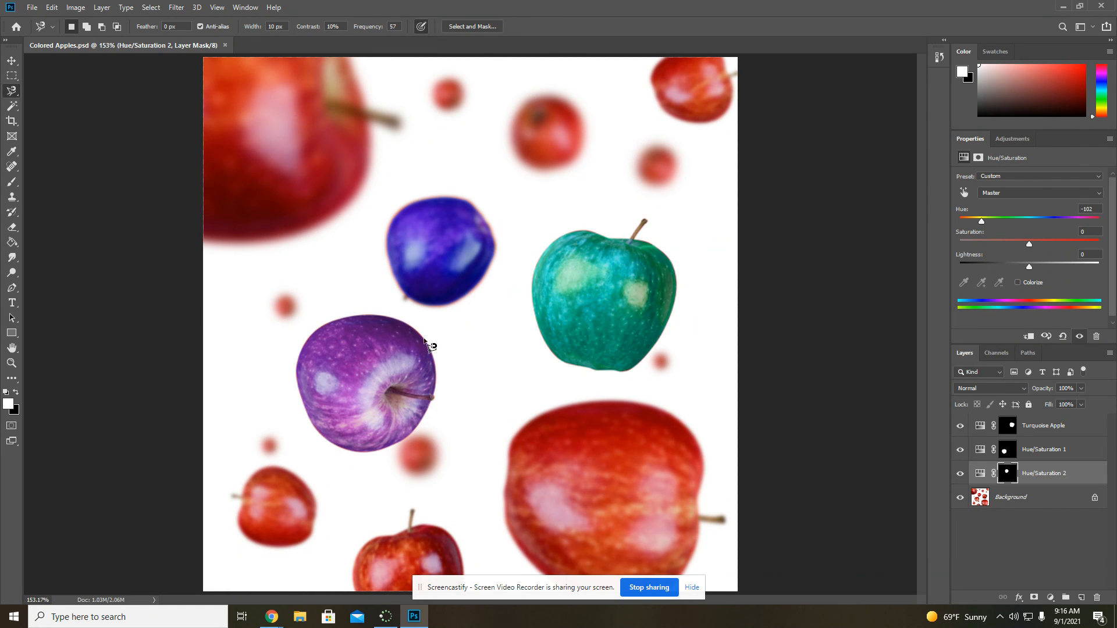
{"action": "left_click", "coordinate": [32, 8]}
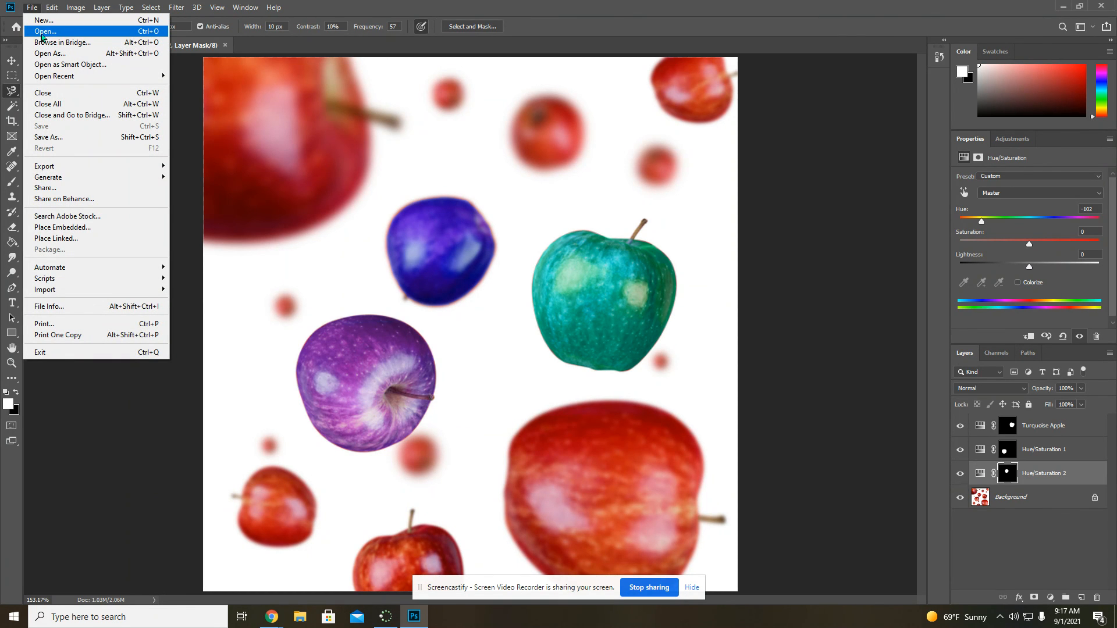
{"action": "left_click", "coordinate": [189, 178]}
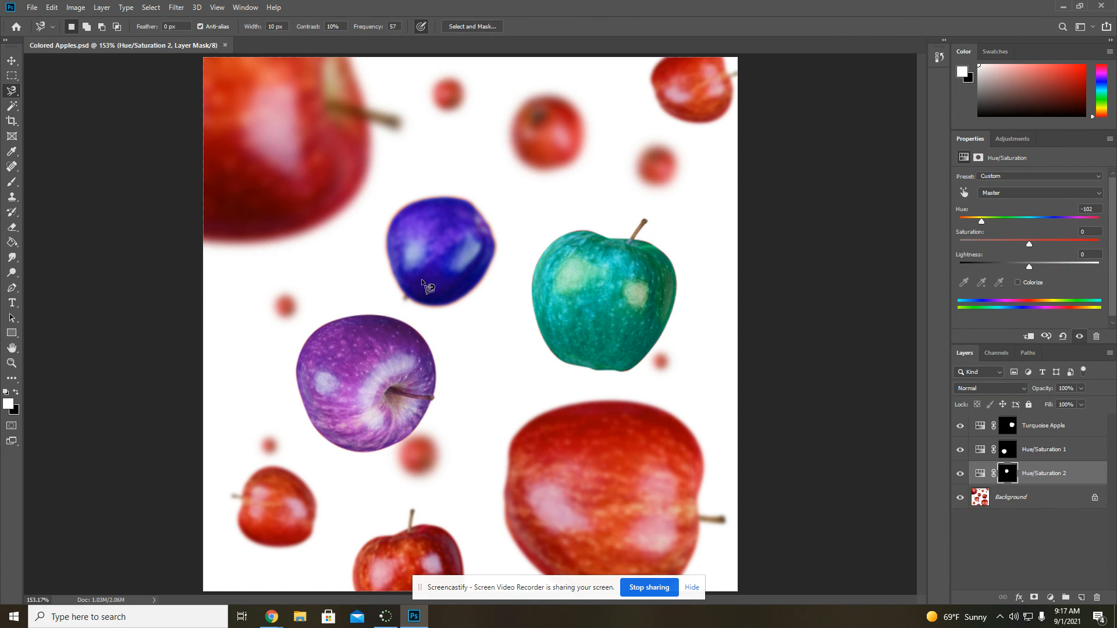